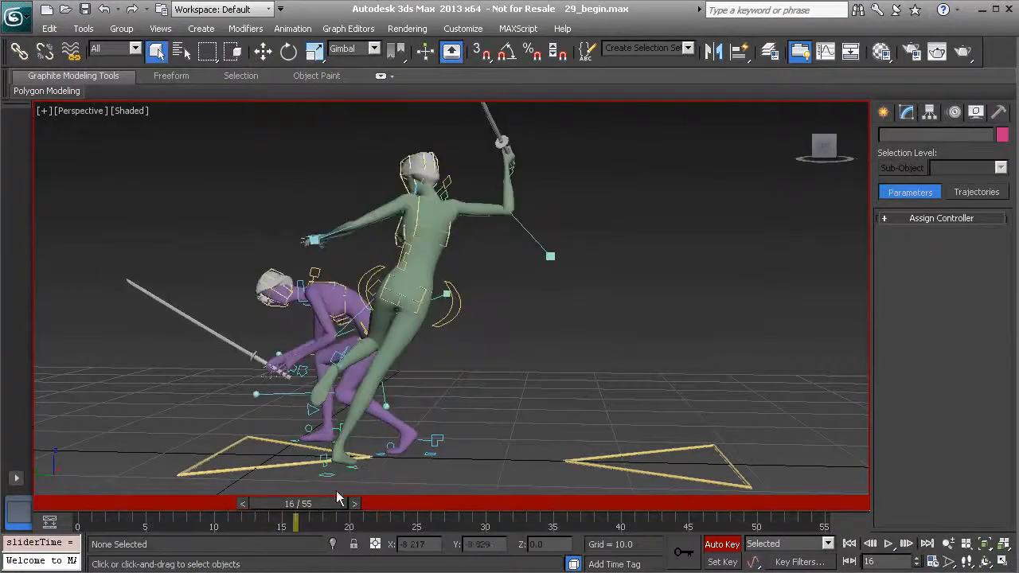
# Step: Rotate the green character's right foot control at frame 17 so the foot trails naturally between its existing keys
pyautogui.keyDown('alt'); pyautogui.moveTo(555, 208); pyautogui.dragTo(368, 273, button='middle'); pyautogui.keyUp('alt')
pyautogui.moveTo(313, 500)
pyautogui.mouseDown()
pyautogui.moveTo(272, 498)
pyautogui.moveTo(374, 514)
pyautogui.moveTo(291, 503)
pyautogui.moveTo(349, 502)
pyautogui.moveTo(360, 503)
pyautogui.moveTo(285, 503)
pyautogui.moveTo(266, 490)
pyautogui.moveTo(294, 493)
pyautogui.mouseUp()
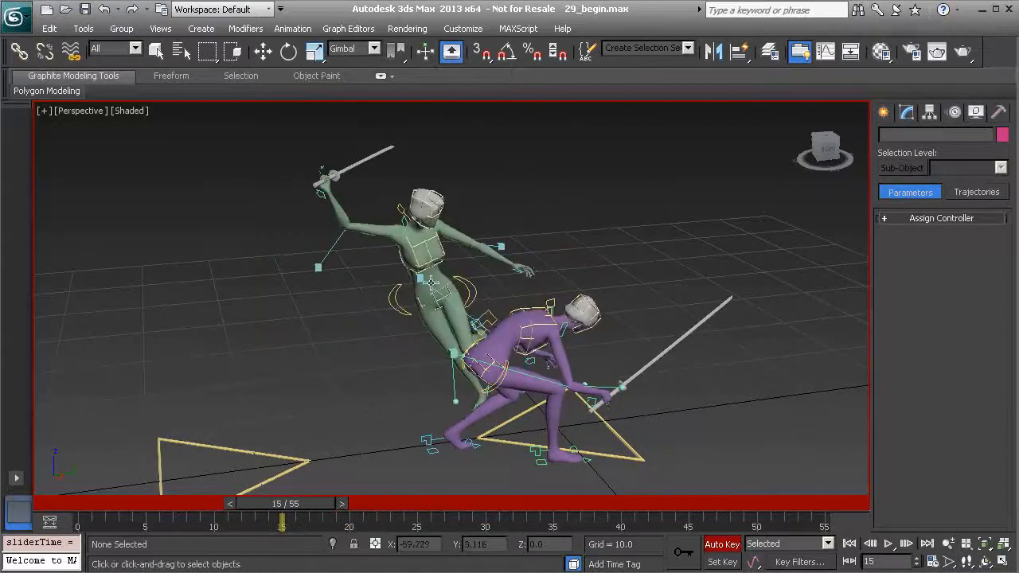
pyautogui.keyDown('alt'); pyautogui.moveTo(494, 243); pyautogui.dragTo(411, 371, button='middle'); pyautogui.keyUp('alt')
pyautogui.scroll(3, 411, 371)
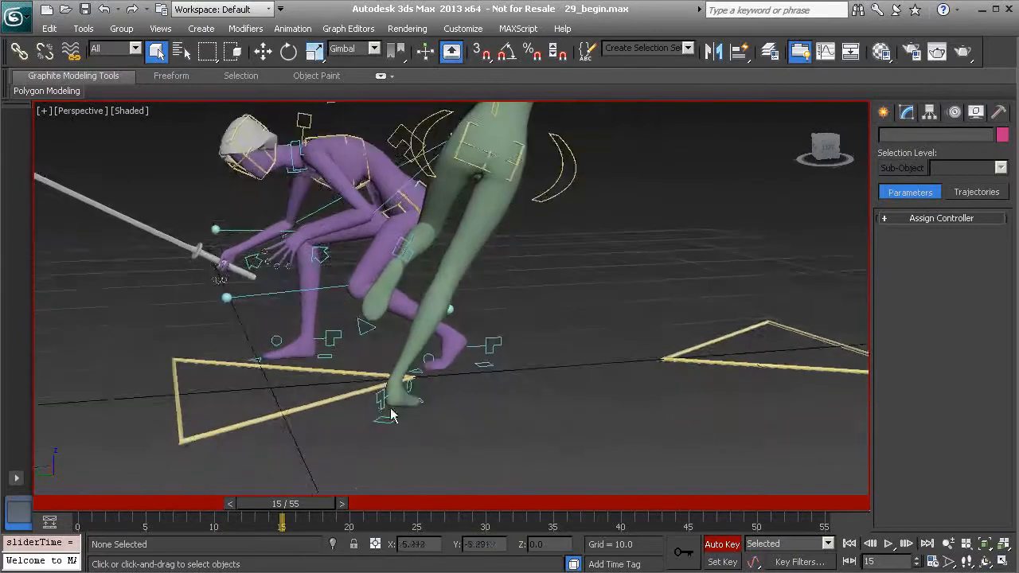
pyautogui.click(380, 401)
pyautogui.keyDown('alt'); pyautogui.moveTo(380, 402); pyautogui.dragTo(358, 454, button='middle'); pyautogui.keyUp('alt')
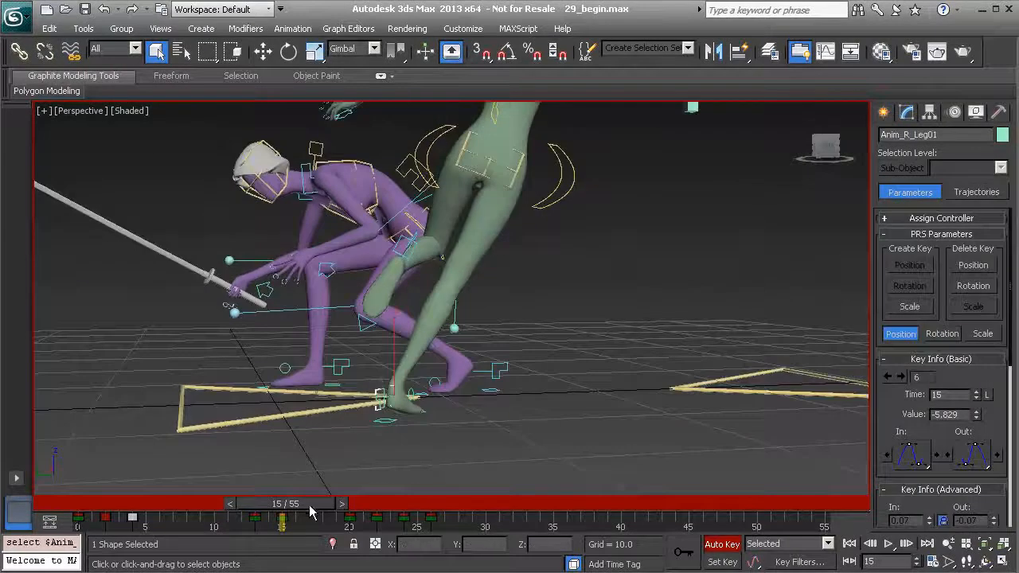
pyautogui.moveTo(311, 507); pyautogui.dragTo(332, 504)
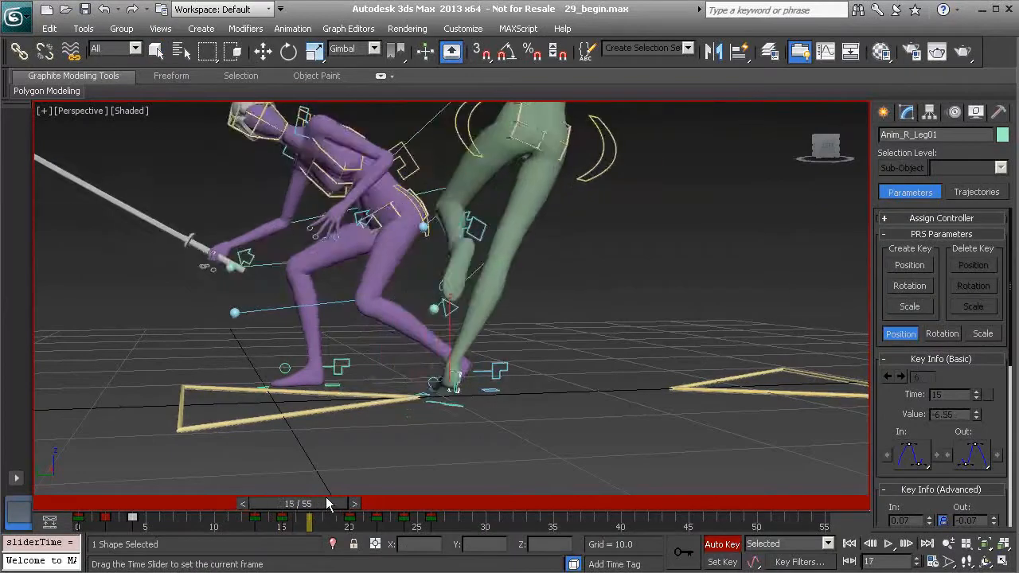
pyautogui.moveTo(326, 503); pyautogui.dragTo(331, 503)
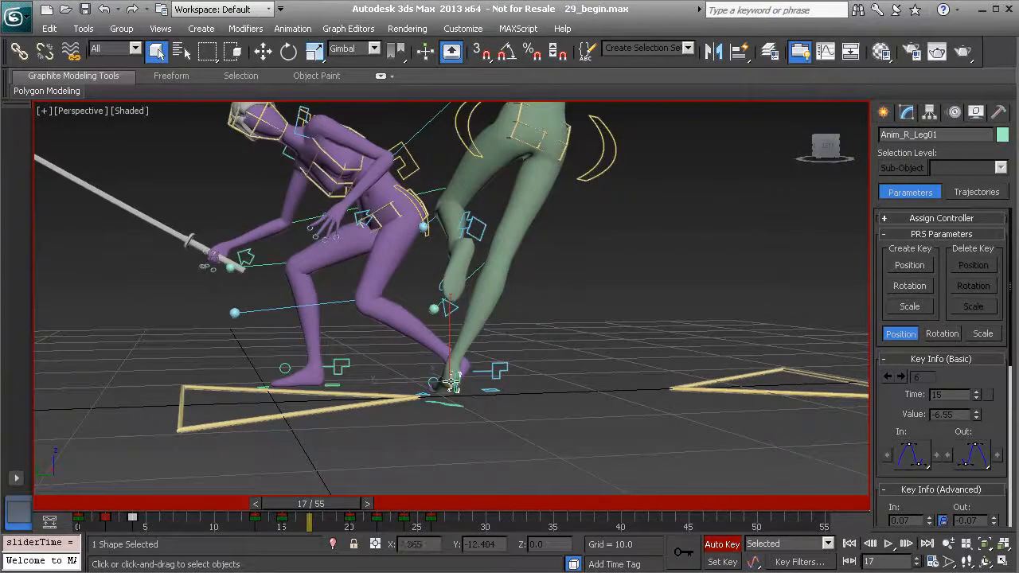
pyautogui.press('e')
pyautogui.keyDown('alt'); pyautogui.moveTo(452, 384); pyautogui.dragTo(438, 364, button='middle'); pyautogui.keyUp('alt')
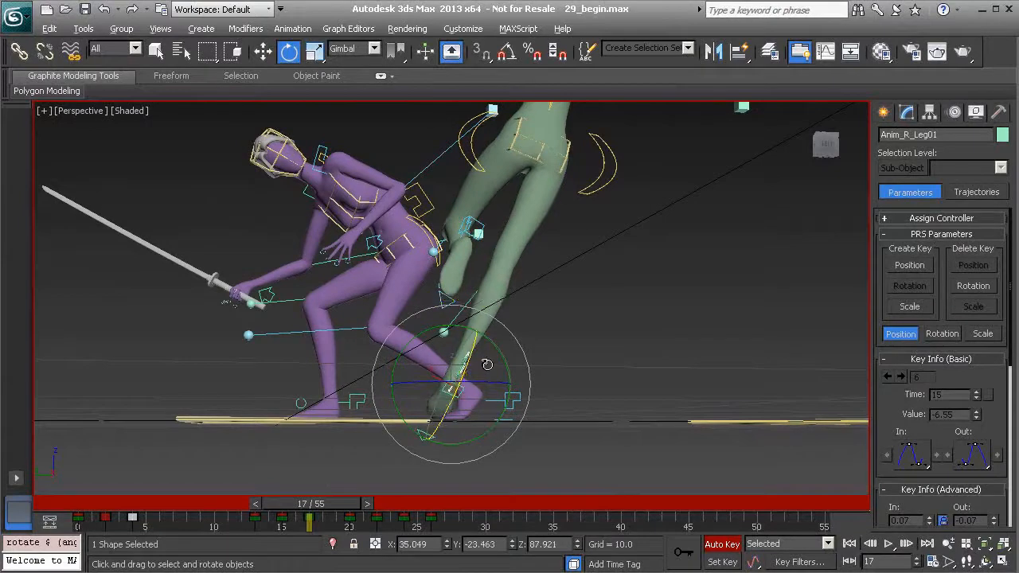
pyautogui.keyDown('alt'); pyautogui.moveTo(487, 364); pyautogui.dragTo(481, 397, button='middle'); pyautogui.keyUp('alt')
# Step: Shift the right foot control's key at frame 22 one frame earlier, to frame 21
pyautogui.moveTo(336, 505); pyautogui.dragTo(407, 490)
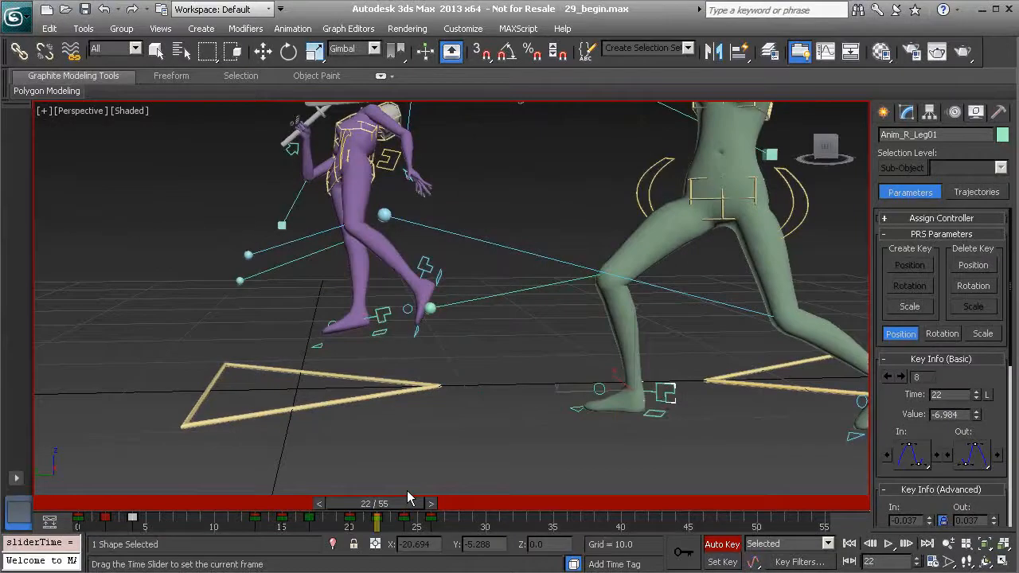
pyautogui.press('e')
pyautogui.keyDown('alt'); pyautogui.moveTo(445, 374); pyautogui.dragTo(507, 381, button='middle'); pyautogui.keyUp('alt')
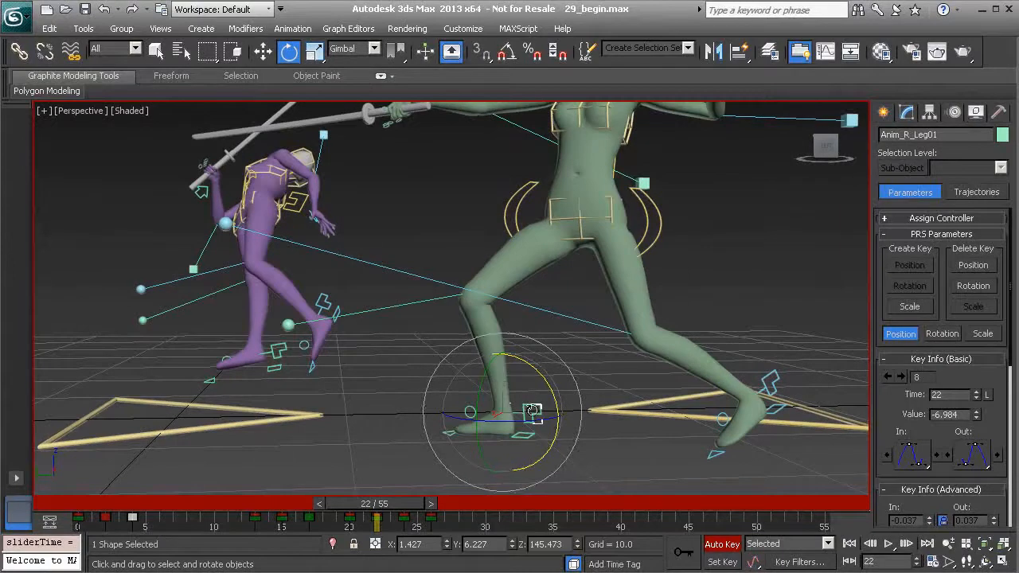
pyautogui.click(377, 518)
pyautogui.moveTo(374, 518); pyautogui.dragTo(415, 521)
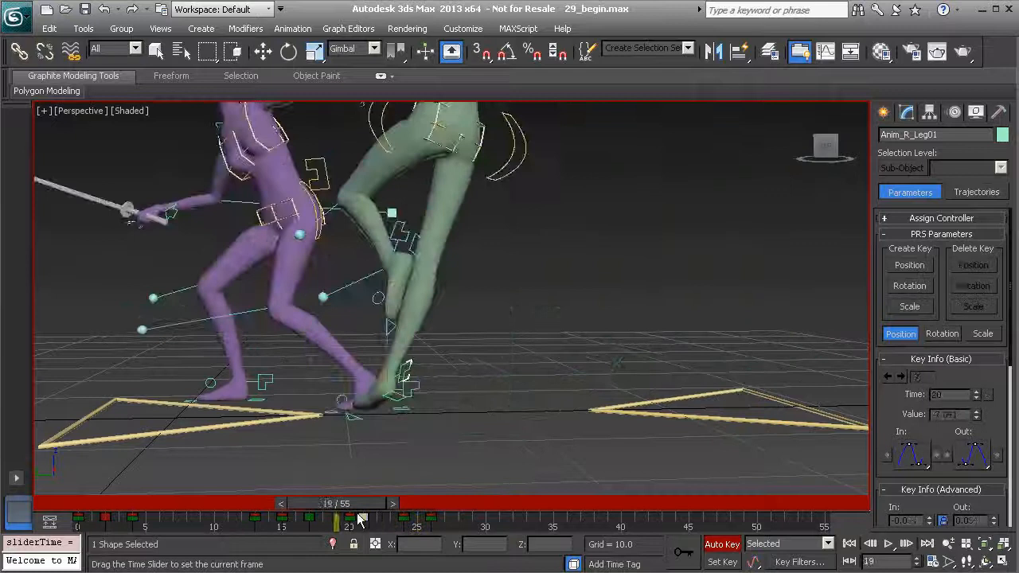
# Step: At frame 17, move the green character's right hand control outward to extend the sword arm away from her body
pyautogui.press('e')
pyautogui.keyDown('alt'); pyautogui.moveTo(478, 334); pyautogui.dragTo(350, 339, button='middle'); pyautogui.keyUp('alt')
pyautogui.moveTo(346, 504); pyautogui.dragTo(317, 512)
pyautogui.press('e')
pyautogui.keyDown('alt'); pyautogui.moveTo(317, 350); pyautogui.dragTo(371, 312, button='middle'); pyautogui.keyUp('alt')
pyautogui.click(273, 225)
pyautogui.press('w')
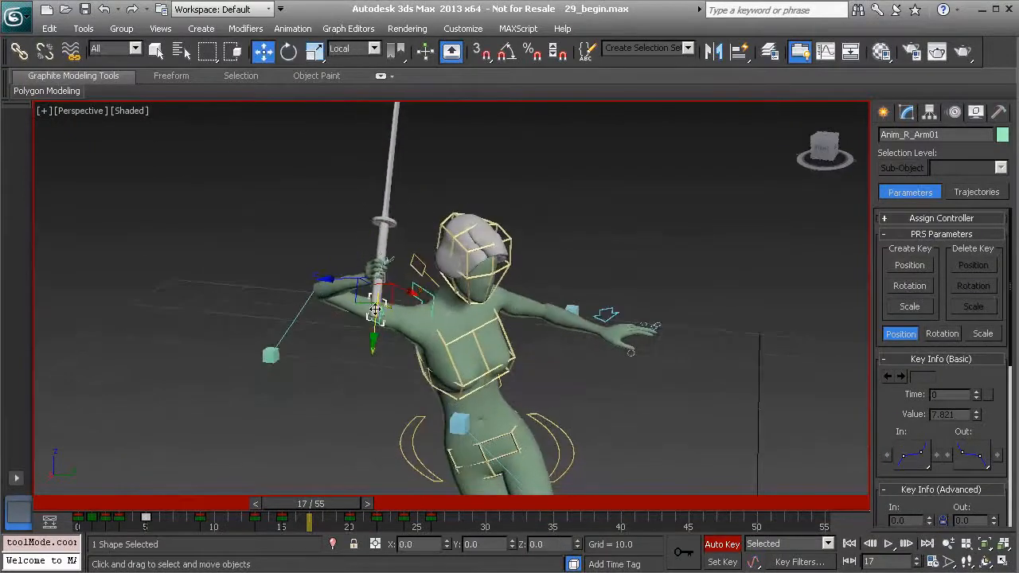
pyautogui.moveTo(378, 269); pyautogui.dragTo(261, 265)
pyautogui.keyDown('alt'); pyautogui.moveTo(260, 265); pyautogui.dragTo(240, 263, button='middle'); pyautogui.keyUp('alt')
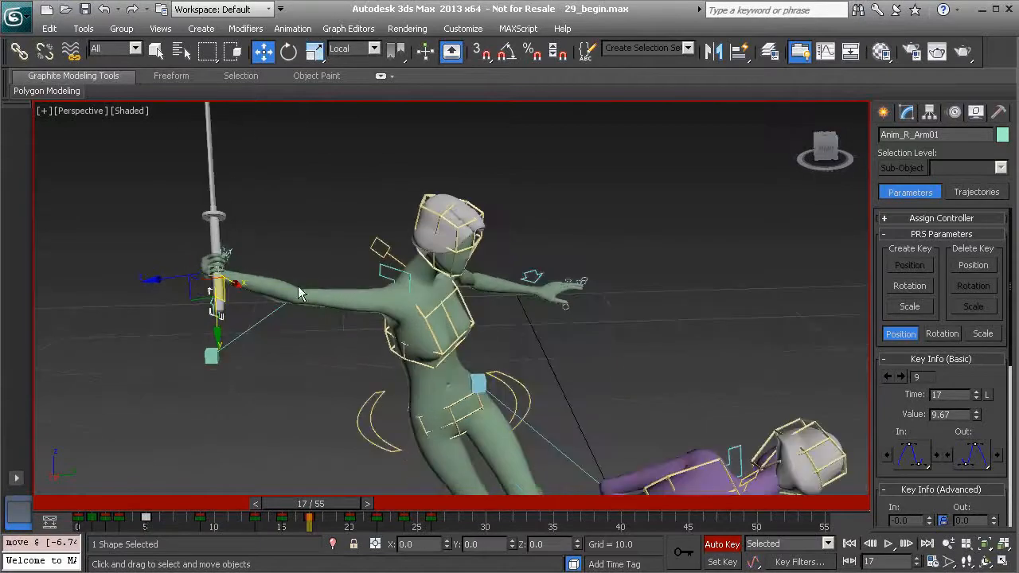
# Step: Rotate the extended sword hand at frame 17 so the blade tilts backward, and readjust the hand's position
pyautogui.press('e')
pyautogui.moveTo(246, 248); pyautogui.dragTo(98, 268)
pyautogui.keyDown('alt'); pyautogui.moveTo(218, 283); pyautogui.dragTo(193, 315, button='middle'); pyautogui.keyUp('alt')
pyautogui.moveTo(186, 321)
pyautogui.mouseDown()
pyautogui.moveTo(220, 325)
pyautogui.moveTo(199, 323)
pyautogui.mouseUp()
pyautogui.keyDown('alt'); pyautogui.moveTo(378, 320); pyautogui.dragTo(343, 281, button='middle'); pyautogui.keyUp('alt')
pyautogui.press('w')
pyautogui.moveTo(328, 274); pyautogui.dragTo(314, 289)
pyautogui.keyDown('alt'); pyautogui.moveTo(315, 289); pyautogui.dragTo(458, 334, button='middle'); pyautogui.keyUp('alt')
pyautogui.keyDown('alt'); pyautogui.moveTo(303, 328); pyautogui.dragTo(310, 364, button='middle'); pyautogui.keyUp('alt')
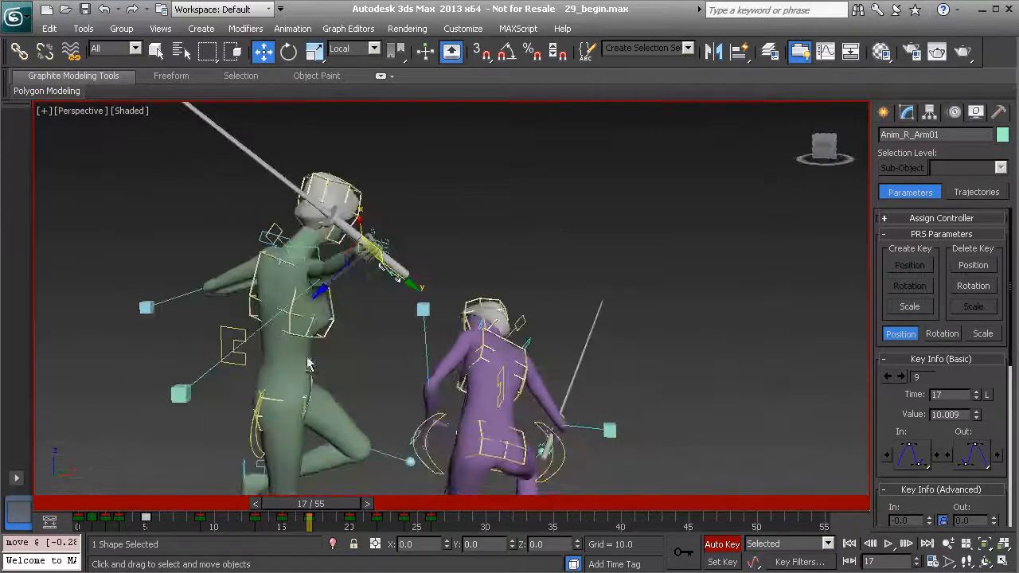
# Step: Move the green character's right elbow control across and down below the sword hand at frame 17
pyautogui.click(185, 396)
pyautogui.keyDown('alt'); pyautogui.moveTo(185, 396); pyautogui.dragTo(215, 382, button='middle'); pyautogui.keyUp('alt')
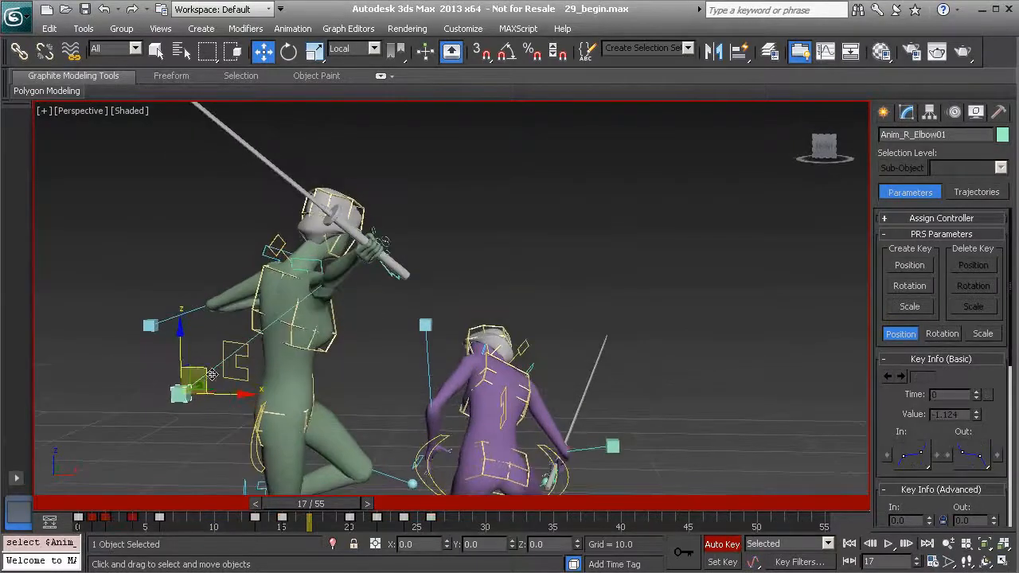
pyautogui.moveTo(228, 378); pyautogui.dragTo(371, 407)
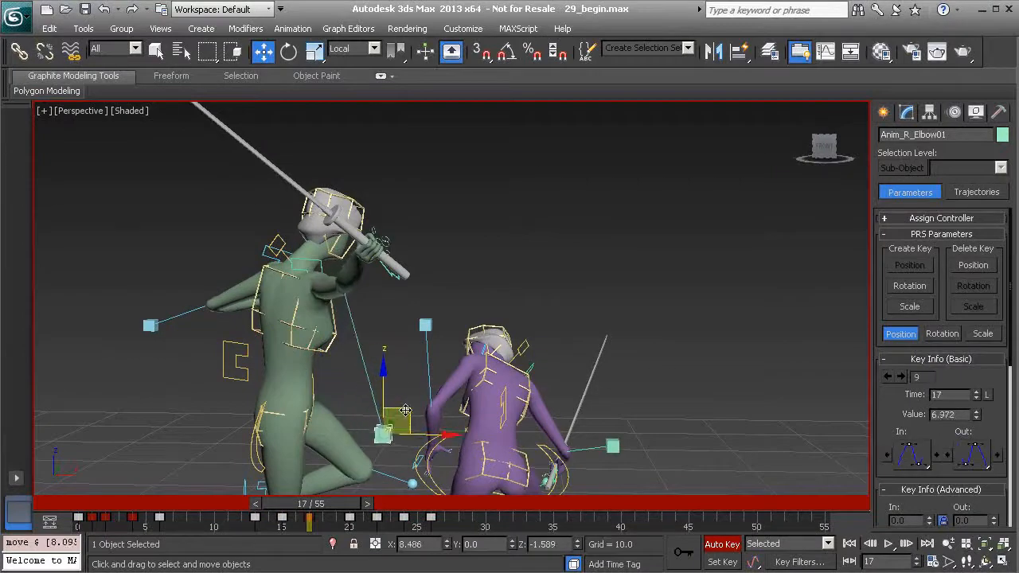
pyautogui.keyDown('alt'); pyautogui.moveTo(458, 343); pyautogui.dragTo(341, 342, button='middle'); pyautogui.keyUp('alt')
pyautogui.moveTo(457, 320)
pyautogui.keyDown('alt'); pyautogui.mouseDown(button='middle')
pyautogui.moveTo(307, 341)
pyautogui.moveTo(203, 341)
pyautogui.mouseUp(button='middle'); pyautogui.keyUp('alt')
# Step: Shift the green character's right hand key from frame 20 to frame 19
pyautogui.click(189, 317)
pyautogui.keyDown('alt'); pyautogui.moveTo(312, 306); pyautogui.dragTo(288, 425, button='middle'); pyautogui.keyUp('alt')
pyautogui.moveTo(320, 507); pyautogui.dragTo(371, 504)
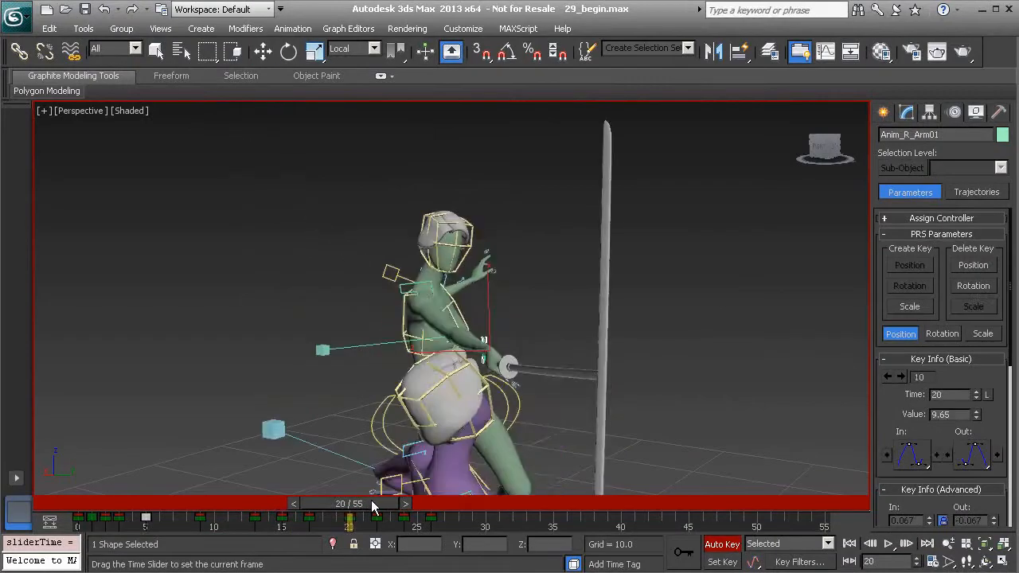
pyautogui.press('w')
pyautogui.keyDown('alt'); pyautogui.moveTo(368, 462); pyautogui.dragTo(381, 445, button='middle'); pyautogui.keyUp('alt')
pyautogui.moveTo(373, 505)
pyautogui.mouseDown()
pyautogui.moveTo(326, 505)
pyautogui.moveTo(369, 516)
pyautogui.mouseUp()
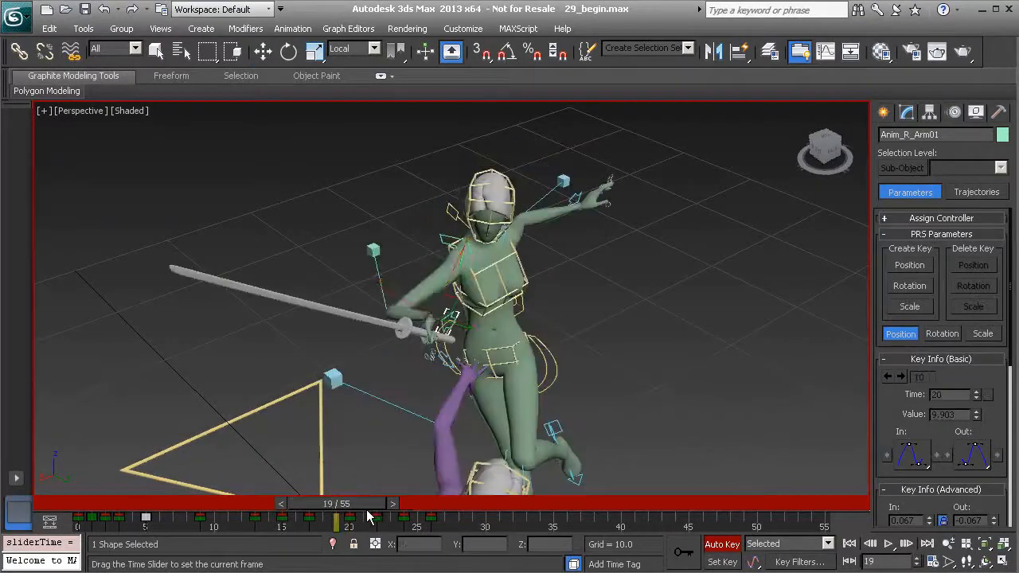
pyautogui.moveTo(420, 456); pyautogui.dragTo(458, 334, button='middle')
pyautogui.keyDown('alt'); pyautogui.moveTo(458, 334); pyautogui.dragTo(420, 386, button='middle'); pyautogui.keyUp('alt')
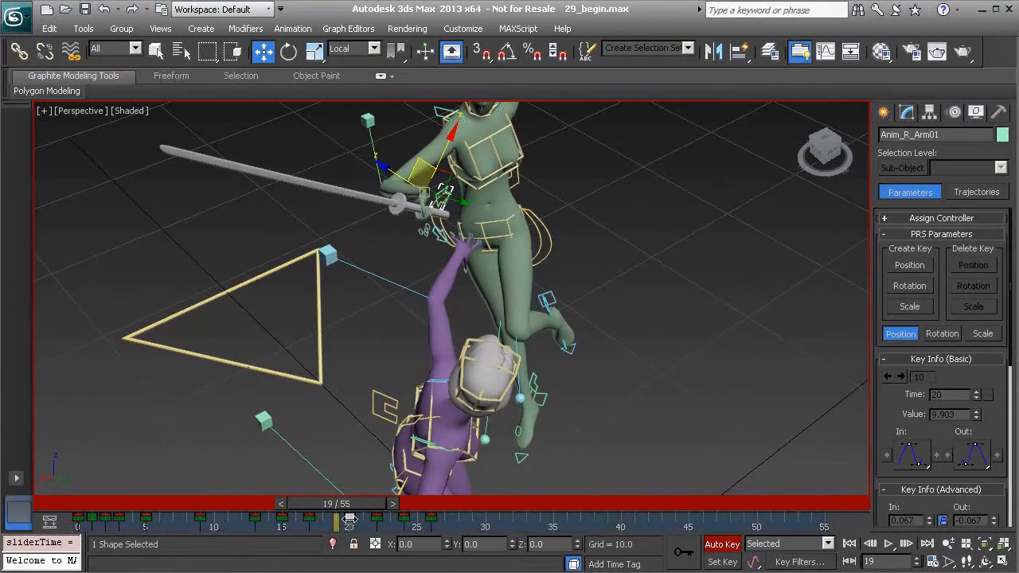
pyautogui.moveTo(348, 521); pyautogui.dragTo(338, 521)
# Step: Nudge the right hand control slightly farther from the body at frame 19
pyautogui.keyDown('alt'); pyautogui.moveTo(459, 359); pyautogui.dragTo(335, 342, button='middle'); pyautogui.keyUp('alt')
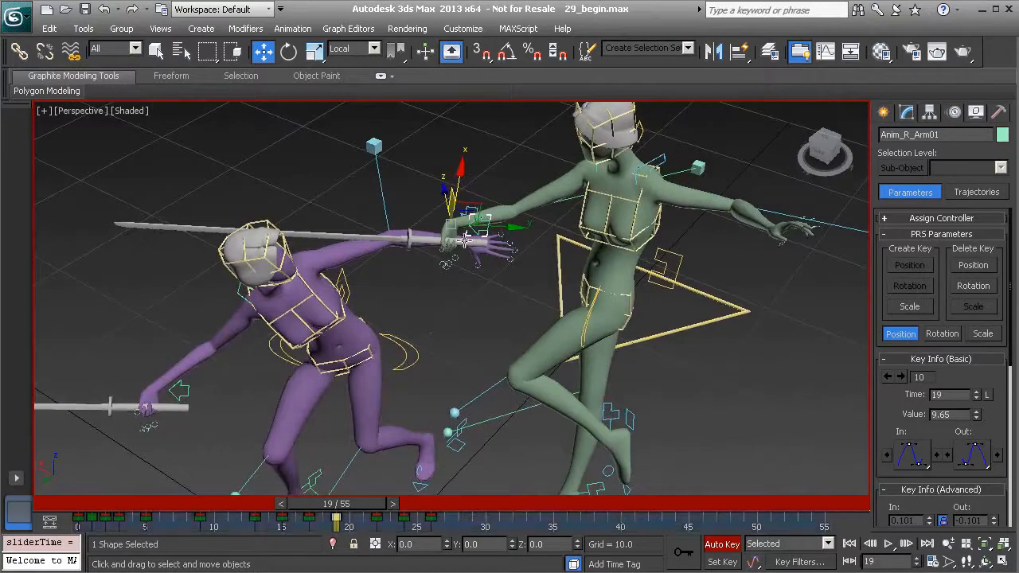
pyautogui.moveTo(460, 225); pyautogui.dragTo(444, 225)
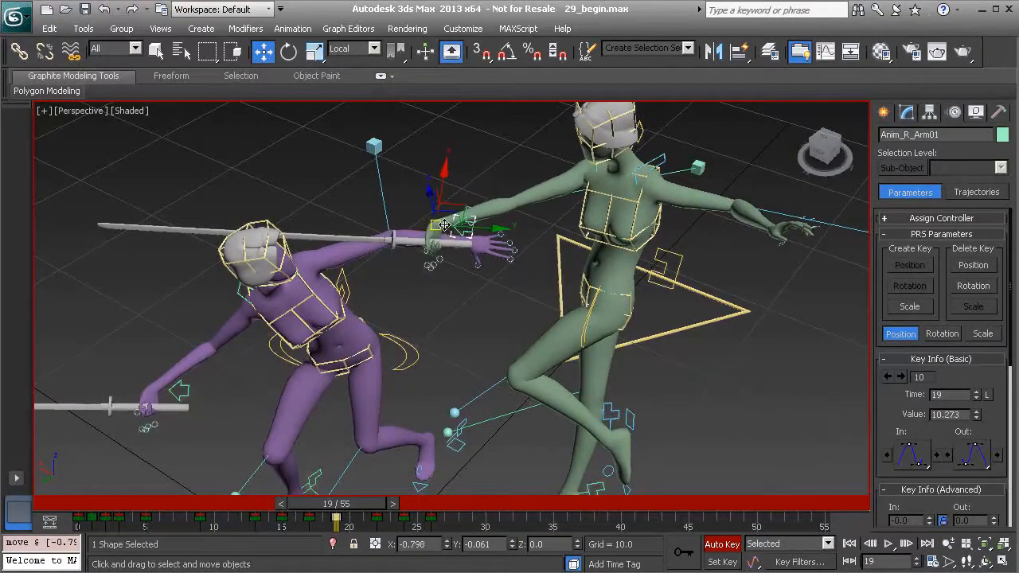
pyautogui.keyDown('alt'); pyautogui.moveTo(443, 225); pyautogui.dragTo(645, 259, button='middle'); pyautogui.keyUp('alt')
# Step: At frame 18, move the right hand control outward so the sword arm stays extended through the swing
pyautogui.moveTo(357, 503)
pyautogui.mouseDown()
pyautogui.moveTo(334, 502)
pyautogui.moveTo(347, 506)
pyautogui.mouseUp()
pyautogui.keyDown('alt'); pyautogui.moveTo(420, 294); pyautogui.dragTo(328, 198, button='middle'); pyautogui.keyUp('alt')
pyautogui.moveTo(328, 197); pyautogui.dragTo(285, 258)
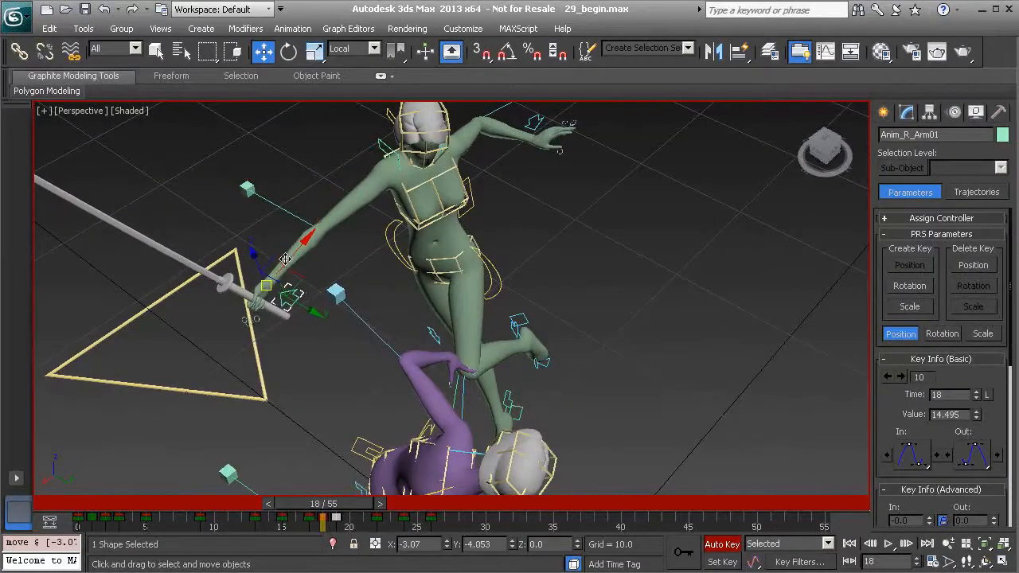
pyautogui.moveTo(325, 263)
pyautogui.keyDown('alt'); pyautogui.mouseDown(button='middle')
pyautogui.moveTo(307, 266)
pyautogui.moveTo(328, 264)
pyautogui.mouseUp(button='middle'); pyautogui.keyUp('alt')
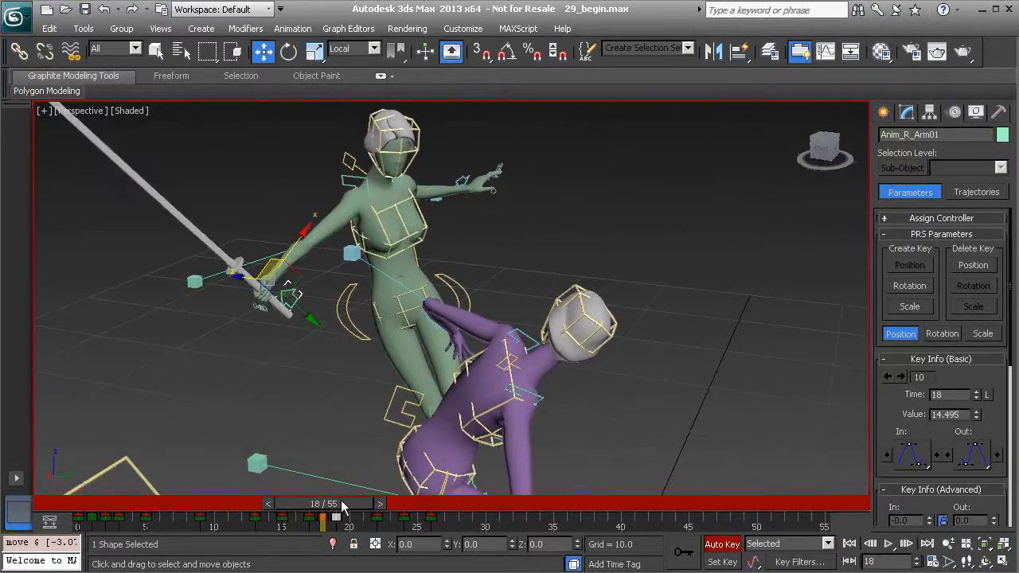
pyautogui.moveTo(349, 499)
pyautogui.mouseDown()
pyautogui.moveTo(333, 504)
pyautogui.moveTo(347, 503)
pyautogui.mouseUp()
pyautogui.press('w')
pyautogui.keyDown('alt'); pyautogui.moveTo(345, 452); pyautogui.dragTo(278, 260, button='middle'); pyautogui.keyUp('alt')
pyautogui.moveTo(277, 259); pyautogui.dragTo(288, 258)
pyautogui.keyDown('alt'); pyautogui.moveTo(288, 258); pyautogui.dragTo(278, 343, button='middle'); pyautogui.keyUp('alt')
# Step: Check the swing around frame 18 and fine-tune the right hand control's position on that frame
pyautogui.moveTo(338, 501)
pyautogui.mouseDown()
pyautogui.moveTo(314, 501)
pyautogui.moveTo(350, 502)
pyautogui.moveTo(306, 492)
pyautogui.moveTo(394, 503)
pyautogui.moveTo(328, 505)
pyautogui.moveTo(350, 502)
pyautogui.moveTo(336, 503)
pyautogui.mouseUp()
pyautogui.press('w')
pyautogui.keyDown('alt'); pyautogui.moveTo(386, 420); pyautogui.dragTo(358, 403, button='middle'); pyautogui.keyUp('alt')
pyautogui.moveTo(335, 516)
pyautogui.mouseDown()
pyautogui.moveTo(315, 514)
pyautogui.moveTo(349, 516)
pyautogui.moveTo(334, 516)
pyautogui.mouseUp()
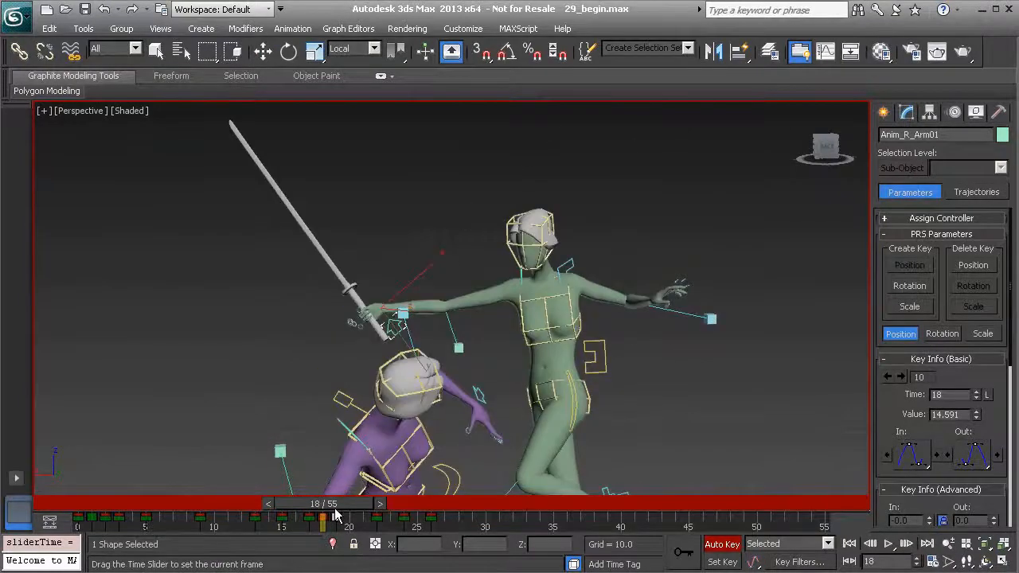
pyautogui.keyDown('alt'); pyautogui.moveTo(433, 298); pyautogui.dragTo(368, 298, button='middle'); pyautogui.keyUp('alt')
pyautogui.moveTo(341, 285); pyautogui.dragTo(337, 303)
pyautogui.moveTo(393, 297)
pyautogui.keyDown('alt'); pyautogui.mouseDown(button='middle')
pyautogui.moveTo(374, 315)
pyautogui.moveTo(378, 330)
pyautogui.moveTo(405, 309)
pyautogui.mouseUp(button='middle'); pyautogui.keyUp('alt')
pyautogui.press('w')
pyautogui.moveTo(381, 320); pyautogui.dragTo(384, 317)
pyautogui.keyDown('alt'); pyautogui.moveTo(384, 317); pyautogui.dragTo(425, 249, button='middle'); pyautogui.keyUp('alt')
# Step: Reposition the green character's right elbow control at frame 18 toward her front and lower, and nudge the hand control
pyautogui.click(222, 375)
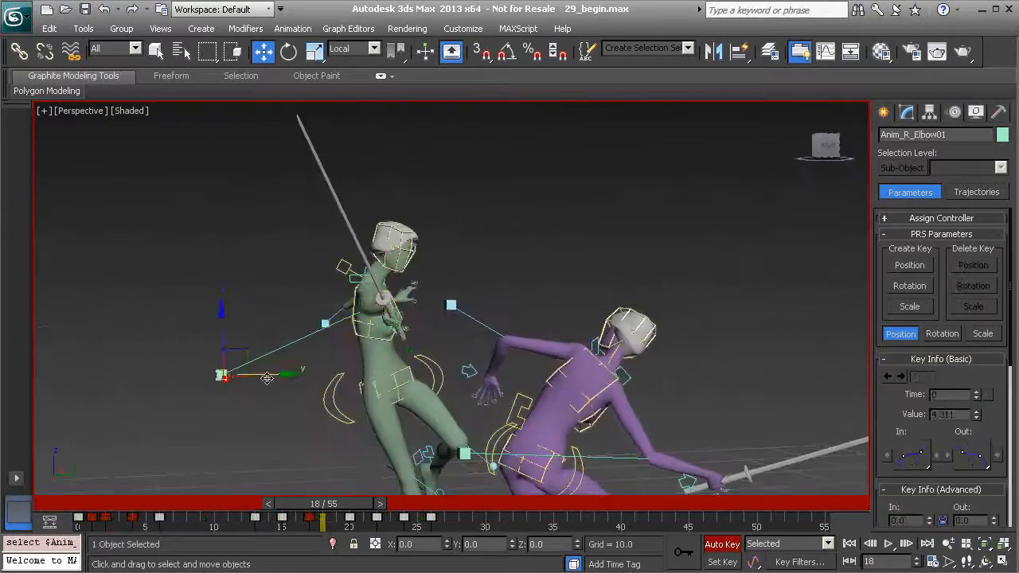
pyautogui.moveTo(250, 352); pyautogui.dragTo(348, 407)
pyautogui.keyDown('alt'); pyautogui.moveTo(326, 398); pyautogui.dragTo(378, 334, button='middle'); pyautogui.keyUp('alt')
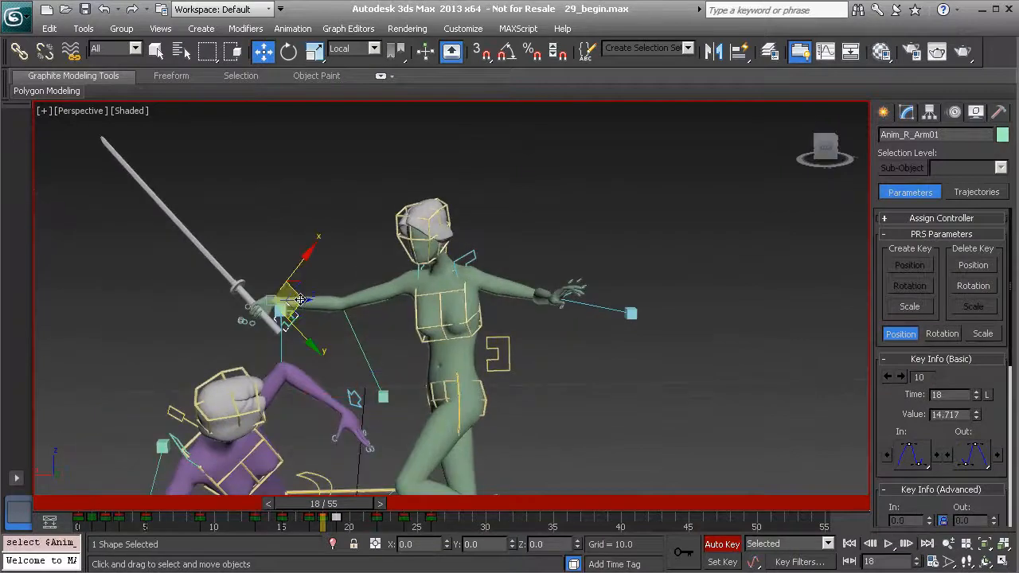
pyautogui.moveTo(274, 302); pyautogui.dragTo(274, 303)
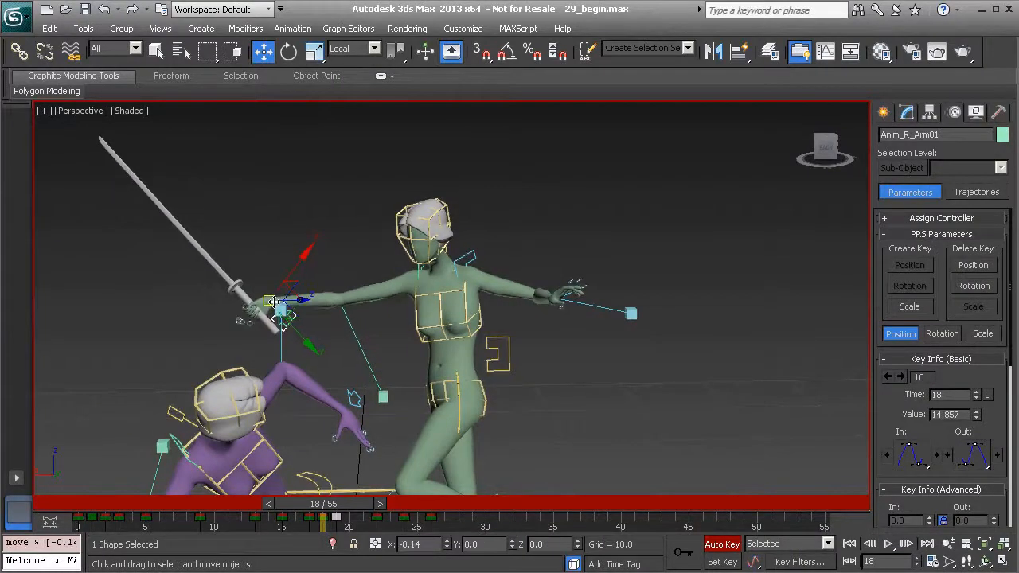
# Step: Scrub through frames 18 to 20 and examine the green character's sword swing from several angles
pyautogui.moveTo(333, 512); pyautogui.dragTo(344, 511)
pyautogui.moveTo(363, 504)
pyautogui.mouseDown()
pyautogui.moveTo(357, 513)
pyautogui.moveTo(446, 510)
pyautogui.moveTo(351, 514)
pyautogui.mouseUp()
pyautogui.keyDown('alt'); pyautogui.moveTo(290, 426); pyautogui.dragTo(402, 418, button='middle'); pyautogui.keyUp('alt')
pyautogui.moveTo(364, 512)
pyautogui.mouseDown()
pyautogui.moveTo(329, 510)
pyautogui.moveTo(370, 514)
pyautogui.mouseUp()
pyautogui.press('w')
pyautogui.keyDown('alt'); pyautogui.moveTo(382, 478); pyautogui.dragTo(413, 429, button='middle'); pyautogui.keyUp('alt')
pyautogui.moveTo(370, 512)
pyautogui.mouseDown()
pyautogui.moveTo(327, 510)
pyautogui.moveTo(369, 513)
pyautogui.mouseUp()
pyautogui.keyDown('alt'); pyautogui.moveTo(435, 384); pyautogui.dragTo(360, 387, button='middle'); pyautogui.keyUp('alt')
# Step: Rotate the purple character's head control at frame 20 to adjust how it dodges the opponent's sword
pyautogui.scroll(2, 304, 350)
pyautogui.keyDown('alt'); pyautogui.moveTo(303, 349); pyautogui.dragTo(338, 272, button='middle'); pyautogui.keyUp('alt')
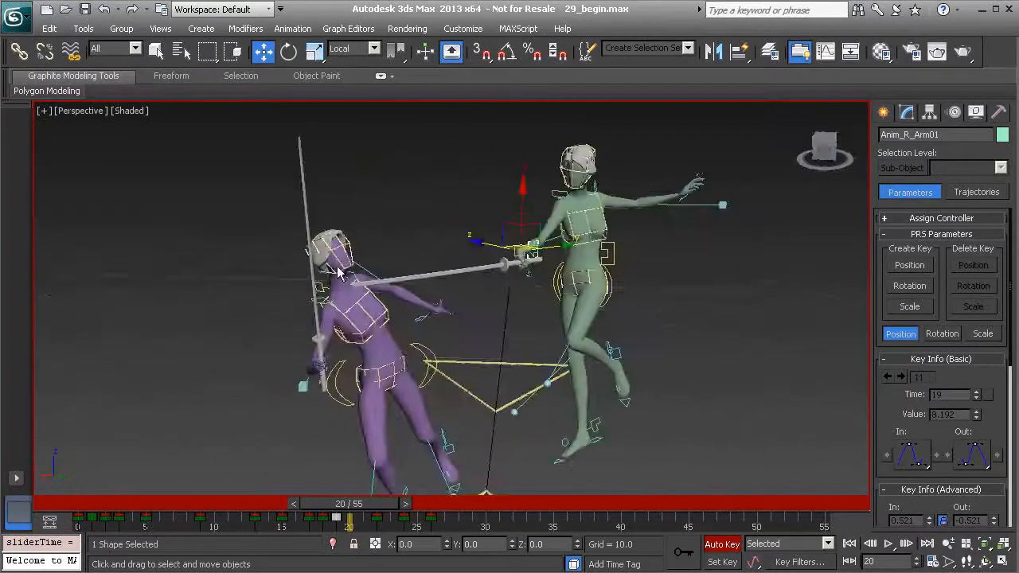
pyautogui.click(331, 254)
pyautogui.keyDown('alt'); pyautogui.moveTo(351, 370); pyautogui.dragTo(370, 354, button='middle'); pyautogui.keyUp('alt')
pyautogui.moveTo(386, 504)
pyautogui.mouseDown()
pyautogui.moveTo(352, 503)
pyautogui.moveTo(376, 504)
pyautogui.mouseUp()
pyautogui.press('w')
pyautogui.keyDown('alt'); pyautogui.moveTo(371, 430); pyautogui.dragTo(342, 337, button='middle'); pyautogui.keyUp('alt')
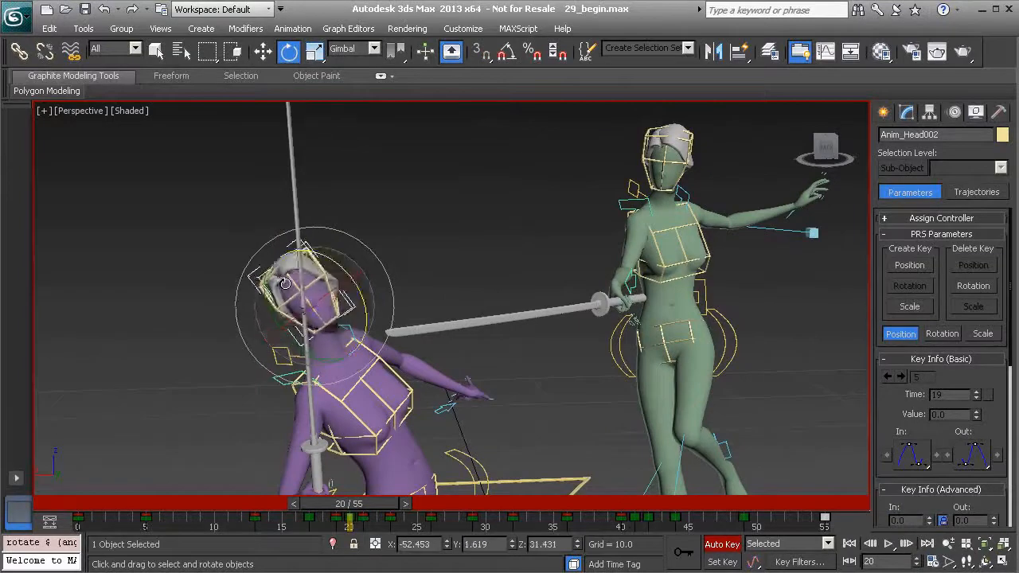
pyautogui.keyDown('alt'); pyautogui.moveTo(283, 284); pyautogui.dragTo(239, 359, button='middle'); pyautogui.keyUp('alt')
# Step: Rotate the purple character's neck control at frame 20 to bend away from the blade, and select the head control again
pyautogui.click(235, 363)
pyautogui.click(263, 355)
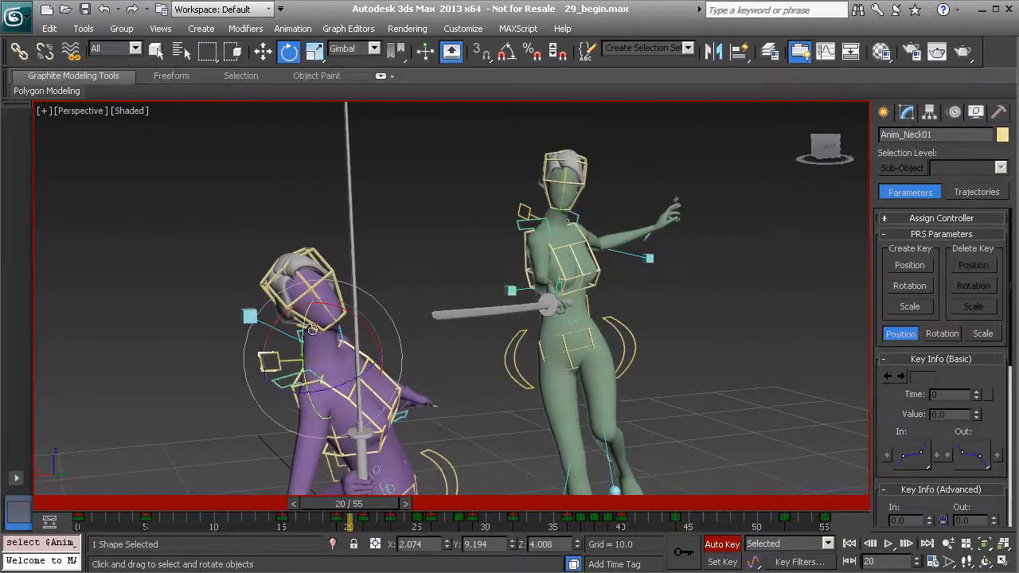
pyautogui.keyDown('alt'); pyautogui.moveTo(300, 328); pyautogui.dragTo(340, 339, button='middle'); pyautogui.keyUp('alt')
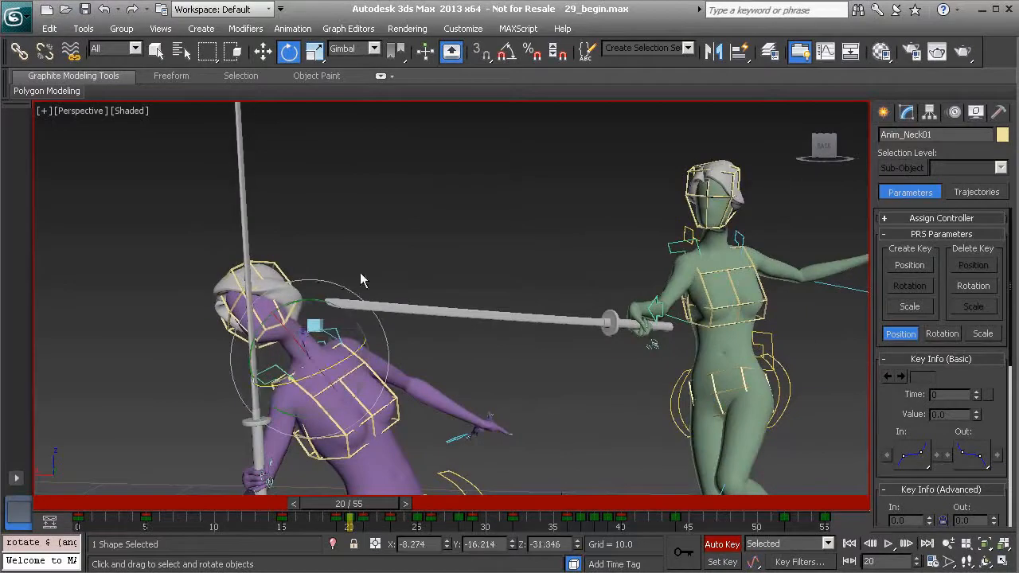
pyautogui.click(361, 279)
pyautogui.click(288, 318)
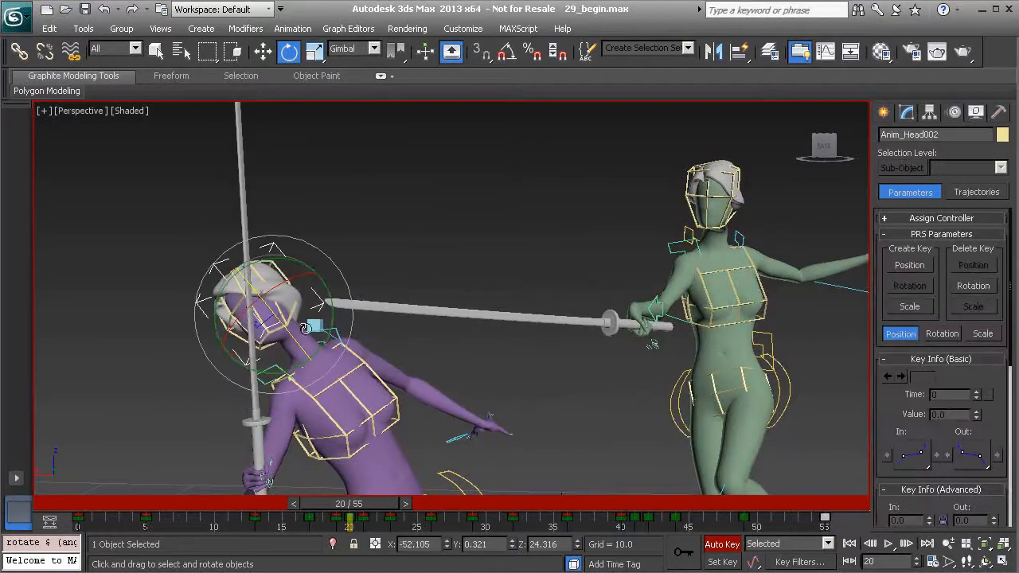
# Step: Scrub back and forth between frames 20 and 22 and examine both characters' slash and dodge from different angles
pyautogui.moveTo(358, 510); pyautogui.dragTo(379, 505)
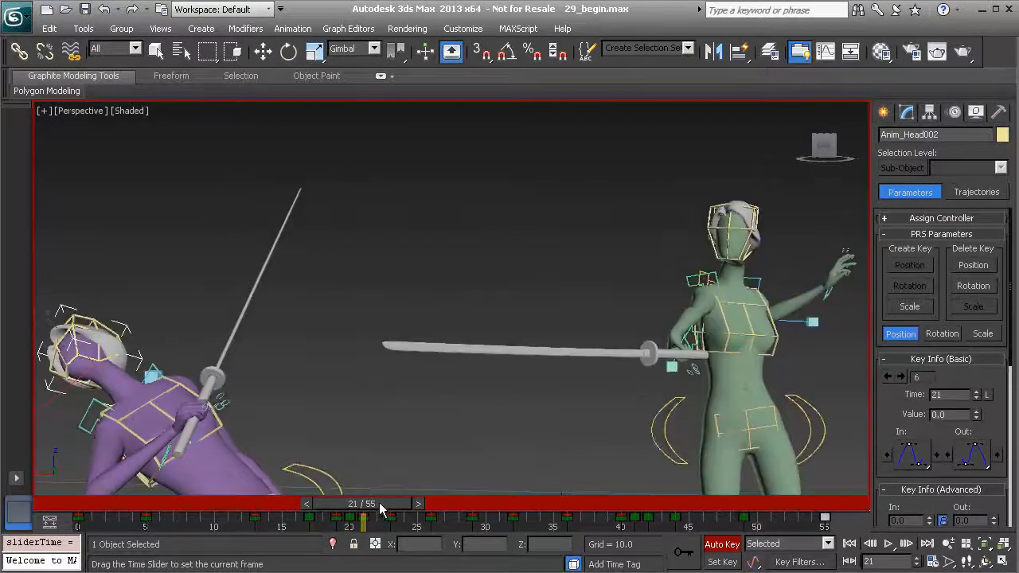
pyautogui.scroll(-5, 385, 482)
pyautogui.keyDown('alt'); pyautogui.moveTo(362, 358); pyautogui.dragTo(371, 398, button='middle'); pyautogui.keyUp('alt')
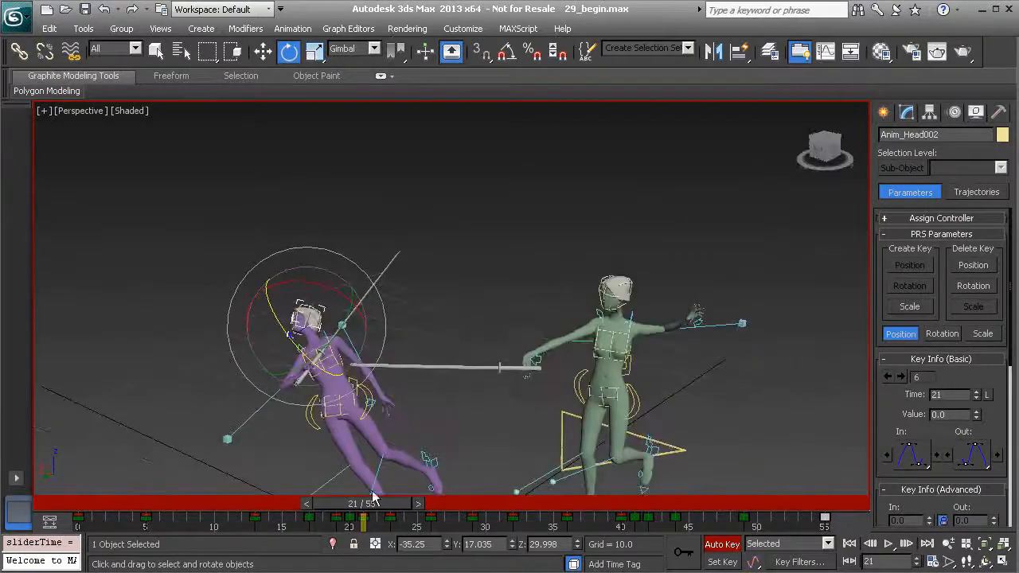
pyautogui.moveTo(366, 511)
pyautogui.mouseDown()
pyautogui.moveTo(336, 504)
pyautogui.moveTo(385, 512)
pyautogui.mouseUp()
pyautogui.press('e')
pyautogui.keyDown('alt'); pyautogui.moveTo(564, 406); pyautogui.dragTo(461, 308, button='middle'); pyautogui.keyUp('alt')
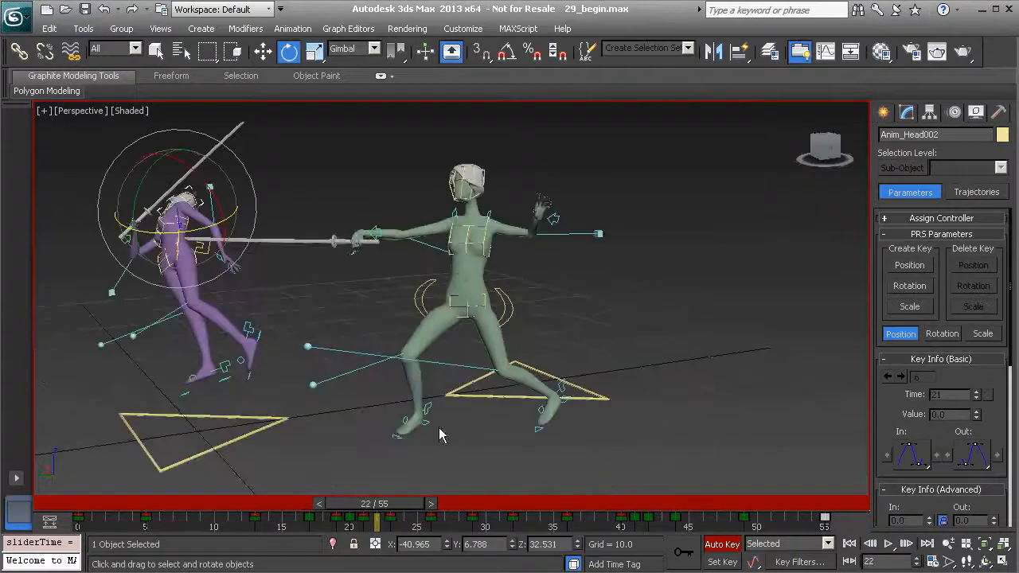
pyautogui.moveTo(386, 504); pyautogui.dragTo(359, 489)
pyautogui.press('e')
pyautogui.keyDown('alt'); pyautogui.moveTo(338, 354); pyautogui.dragTo(432, 398, button='middle'); pyautogui.keyUp('alt')
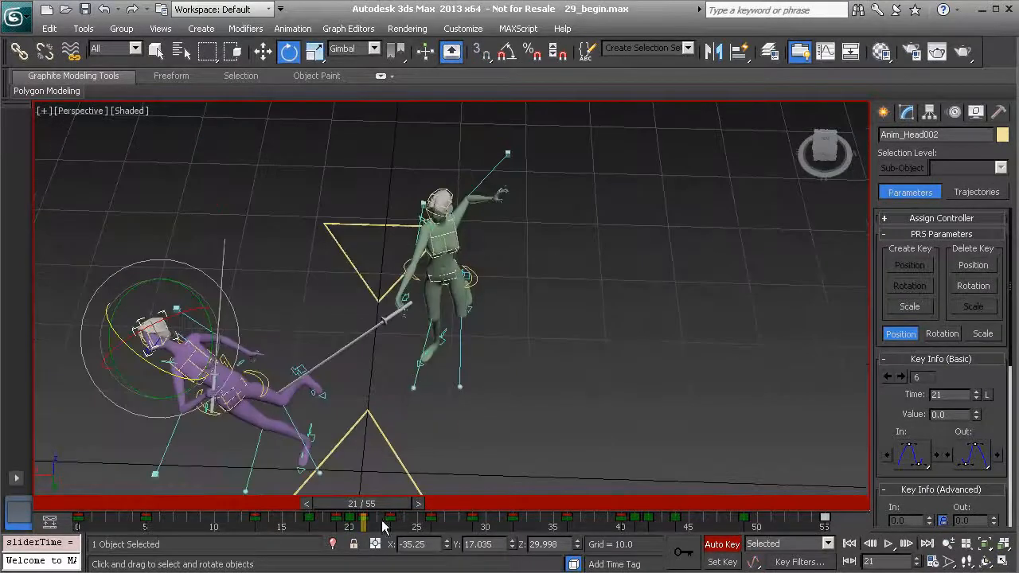
pyautogui.moveTo(377, 512)
pyautogui.mouseDown()
pyautogui.moveTo(342, 507)
pyautogui.moveTo(388, 516)
pyautogui.mouseUp()
pyautogui.press('e')
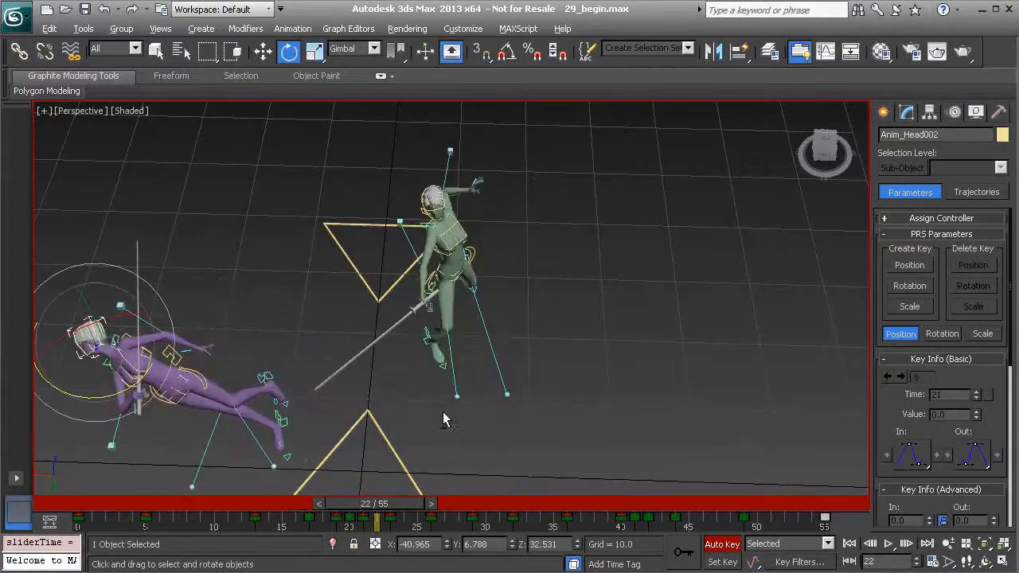
# Step: Move the green character's right arm control at frame 22 inward across the body to carry the sword through the slash
pyautogui.scroll(5, 454, 302)
pyautogui.click(409, 269)
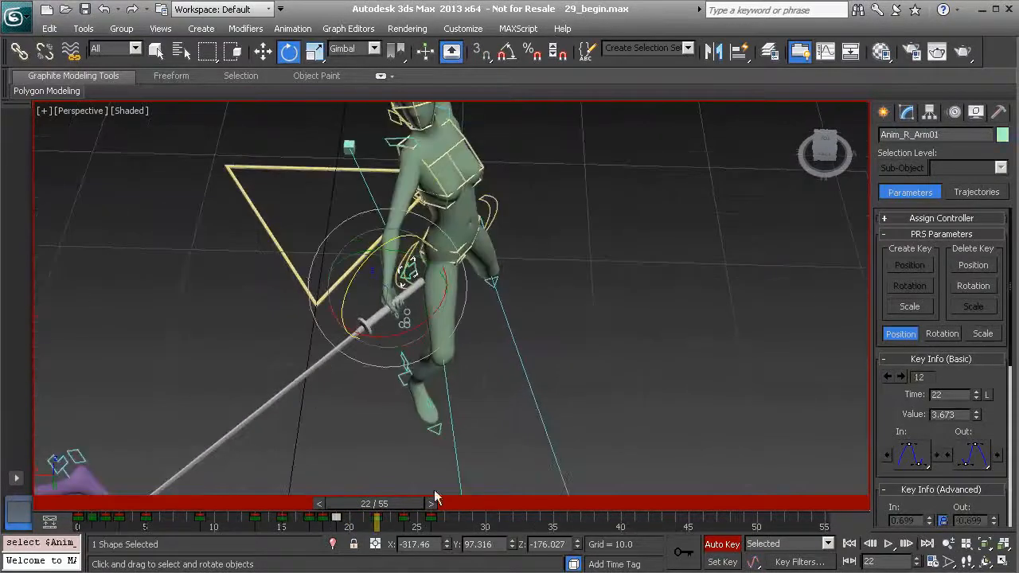
pyautogui.press('w')
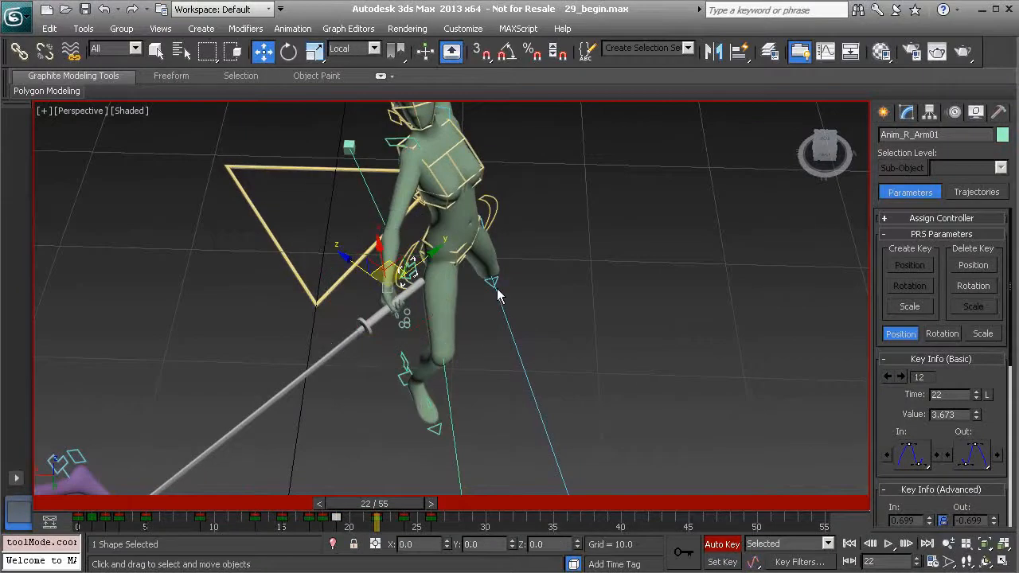
pyautogui.moveTo(387, 282); pyautogui.dragTo(437, 283)
pyautogui.moveTo(389, 511)
pyautogui.mouseDown()
pyautogui.moveTo(350, 513)
pyautogui.moveTo(392, 513)
pyautogui.mouseUp()
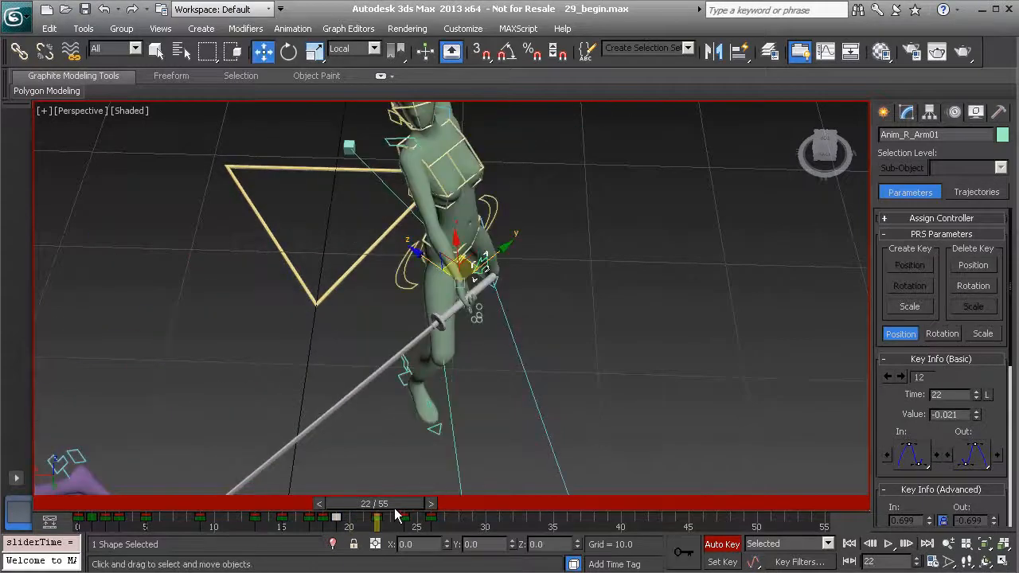
# Step: Rotate the green character's right arm control about 22 degrees on its X axis at frame 22 to swing the blade
pyautogui.moveTo(464, 331); pyautogui.dragTo(497, 329)
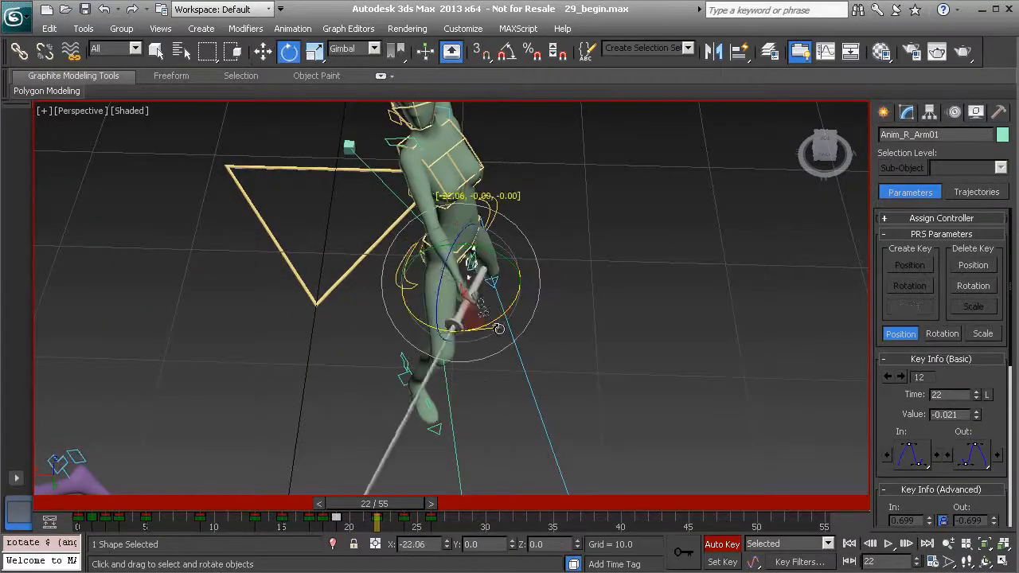
pyautogui.scroll(-3, 508, 323)
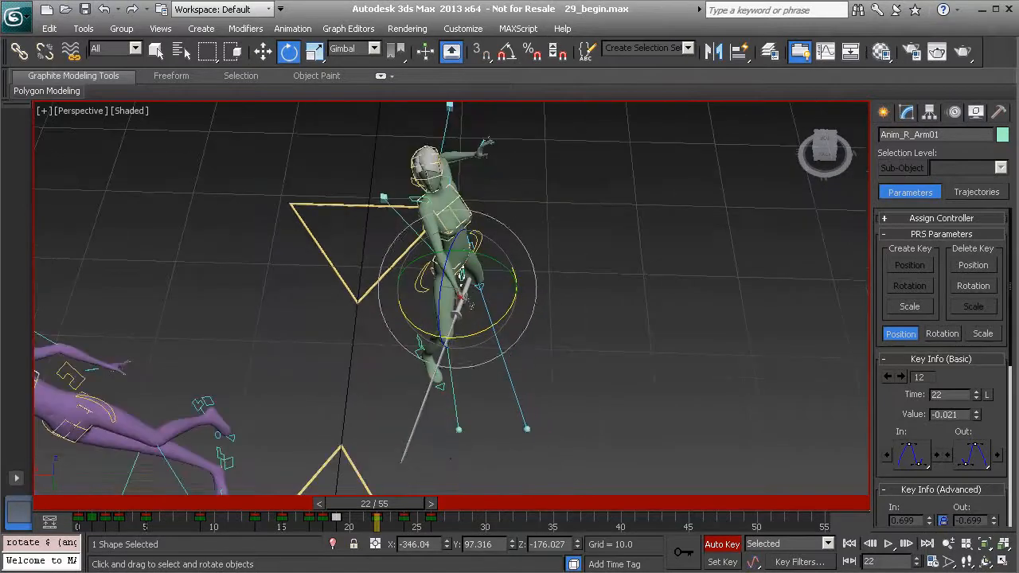
pyautogui.moveTo(389, 502)
pyautogui.mouseDown()
pyautogui.moveTo(342, 499)
pyautogui.moveTo(421, 504)
pyautogui.moveTo(338, 501)
pyautogui.moveTo(423, 500)
pyautogui.moveTo(332, 497)
pyautogui.moveTo(389, 502)
pyautogui.mouseUp()
pyautogui.keyDown('alt'); pyautogui.moveTo(414, 382); pyautogui.dragTo(363, 268, button='middle'); pyautogui.keyUp('alt')
# Step: Move the green character's right arm control at frame 23 outward from the body to extend the sword arm
pyautogui.moveTo(395, 504); pyautogui.dragTo(430, 511)
pyautogui.press('e')
pyautogui.keyDown('alt'); pyautogui.moveTo(513, 420); pyautogui.dragTo(464, 370, button='middle'); pyautogui.keyUp('alt')
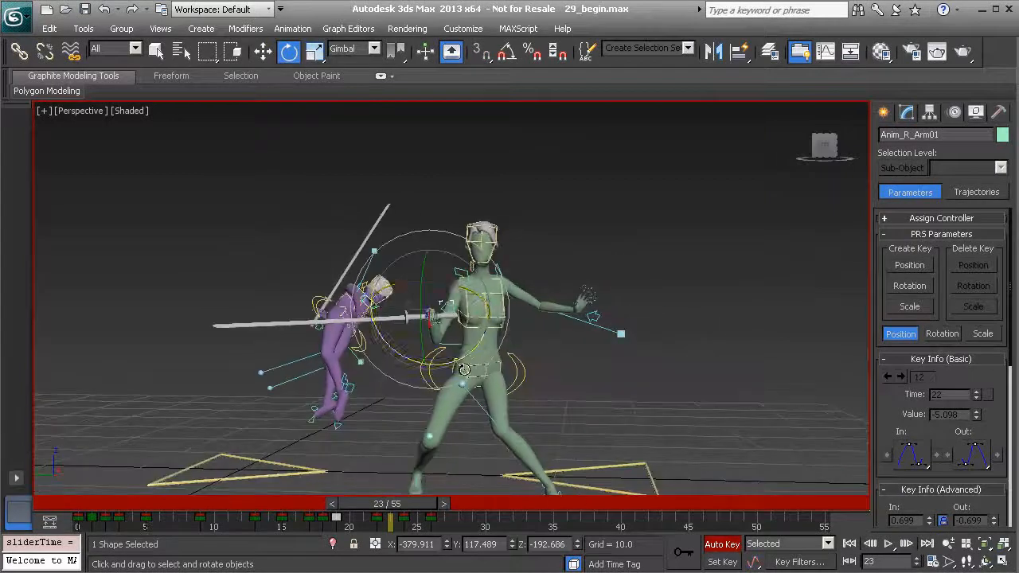
pyautogui.scroll(3, 483, 340)
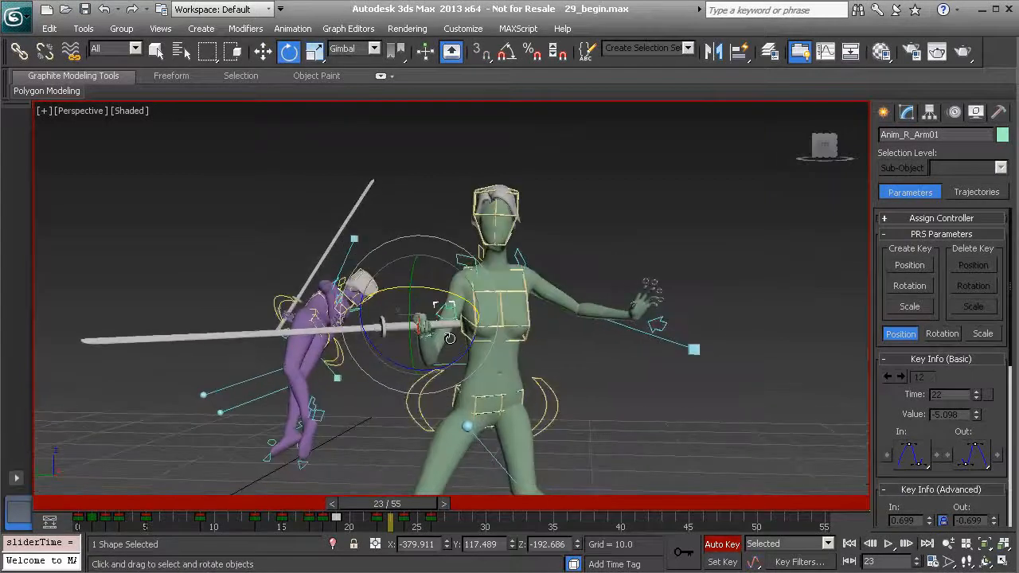
pyautogui.press('w')
pyautogui.keyDown('alt'); pyautogui.moveTo(437, 346); pyautogui.dragTo(435, 348, button='middle'); pyautogui.keyUp('alt')
pyautogui.moveTo(415, 313); pyautogui.dragTo(360, 310)
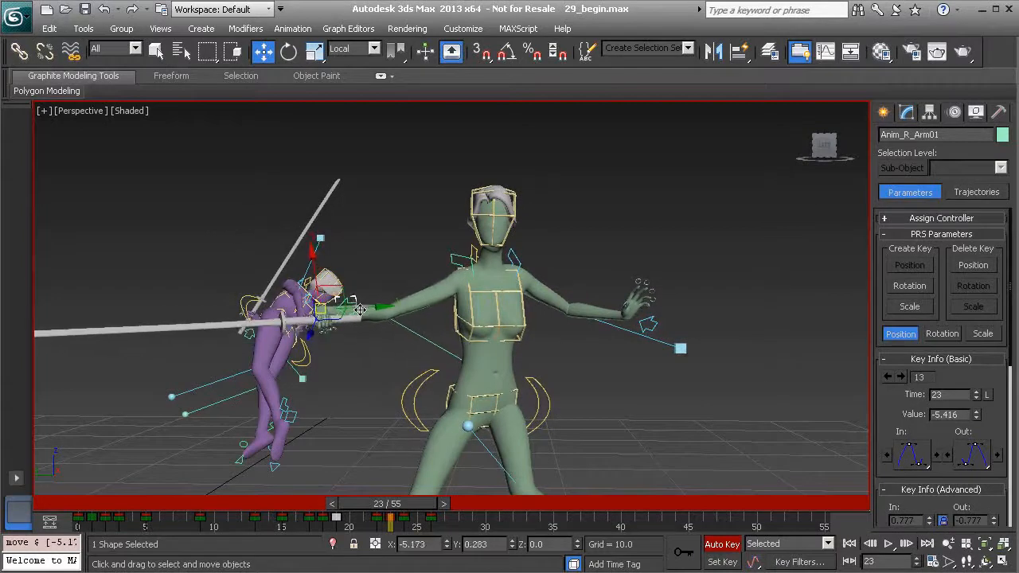
pyautogui.keyDown('alt'); pyautogui.moveTo(400, 325); pyautogui.dragTo(416, 353, button='middle'); pyautogui.keyUp('alt')
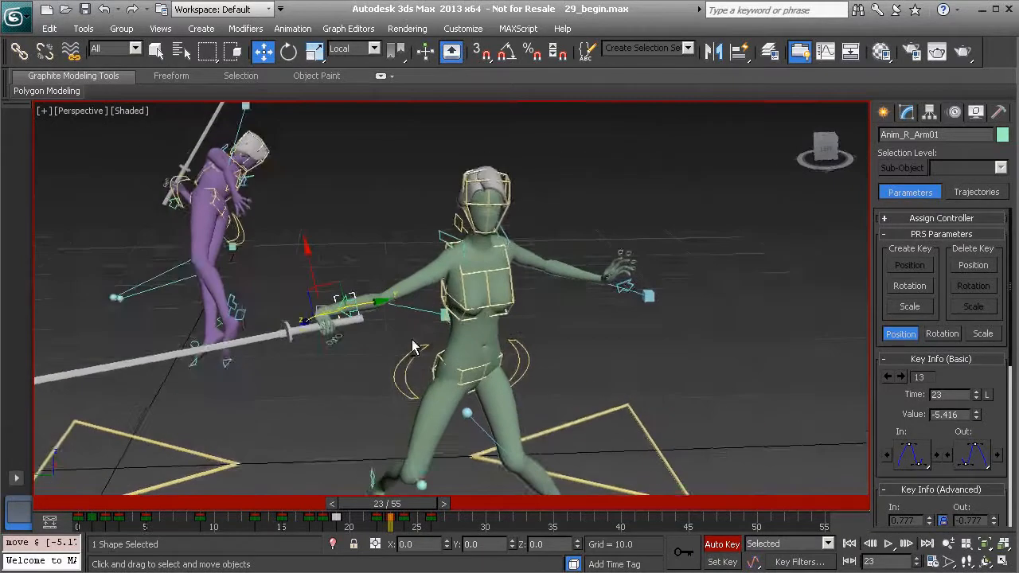
# Step: Rotate the green character's right arm control at frame 23 on several axes to angle the sword upward along the slash
pyautogui.press('e')
pyautogui.keyDown('alt'); pyautogui.moveTo(297, 364); pyautogui.dragTo(325, 362, button='middle'); pyautogui.keyUp('alt')
pyautogui.moveTo(290, 355); pyautogui.dragTo(294, 309)
pyautogui.keyDown('alt'); pyautogui.moveTo(295, 309); pyautogui.dragTo(380, 313, button='middle'); pyautogui.keyUp('alt')
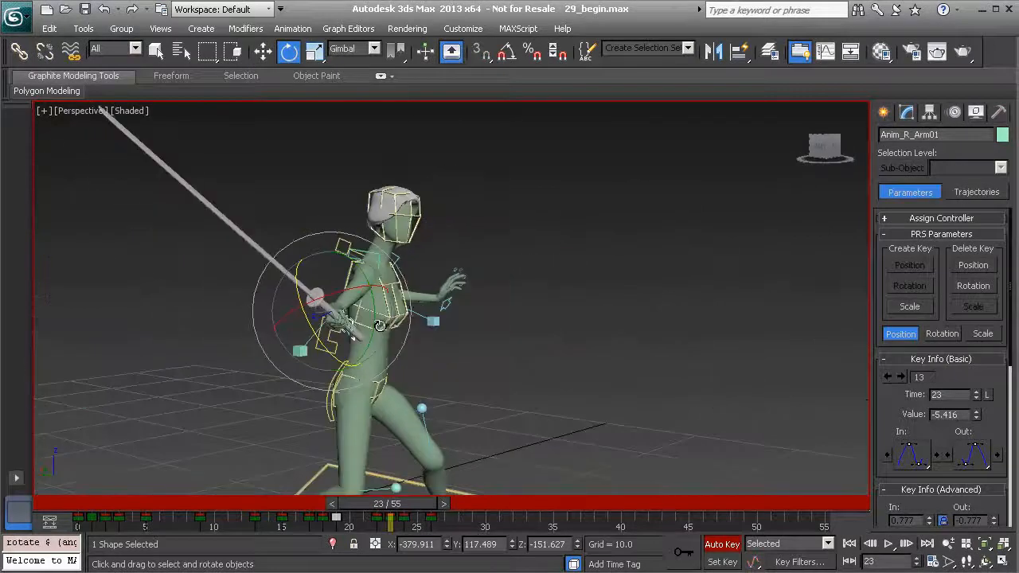
pyautogui.moveTo(379, 326); pyautogui.dragTo(364, 348)
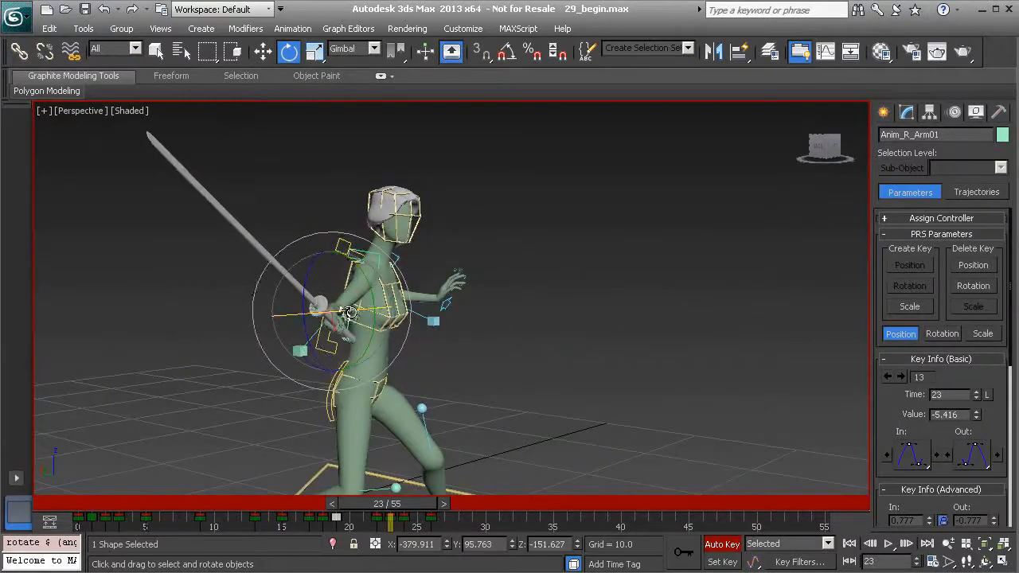
pyautogui.moveTo(352, 312); pyautogui.dragTo(322, 316)
pyautogui.keyDown('alt'); pyautogui.moveTo(320, 347); pyautogui.dragTo(350, 340, button='middle'); pyautogui.keyUp('alt')
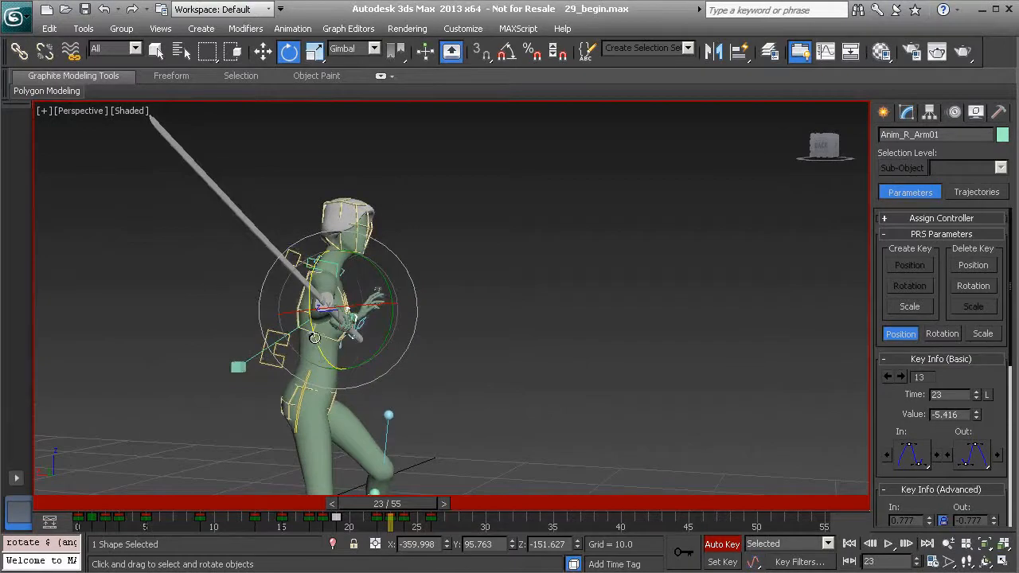
pyautogui.keyDown('alt'); pyautogui.moveTo(302, 315); pyautogui.dragTo(342, 328, button='middle'); pyautogui.keyUp('alt')
pyautogui.moveTo(344, 328); pyautogui.dragTo(343, 341)
pyautogui.keyDown('alt'); pyautogui.moveTo(342, 341); pyautogui.dragTo(312, 327, button='middle'); pyautogui.keyUp('alt')
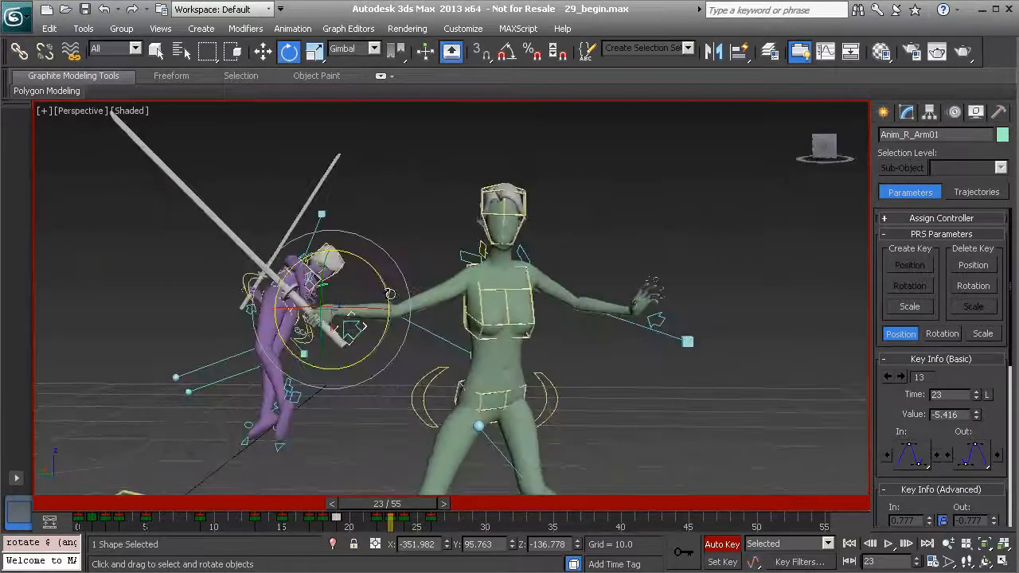
pyautogui.moveTo(383, 281); pyautogui.dragTo(376, 263)
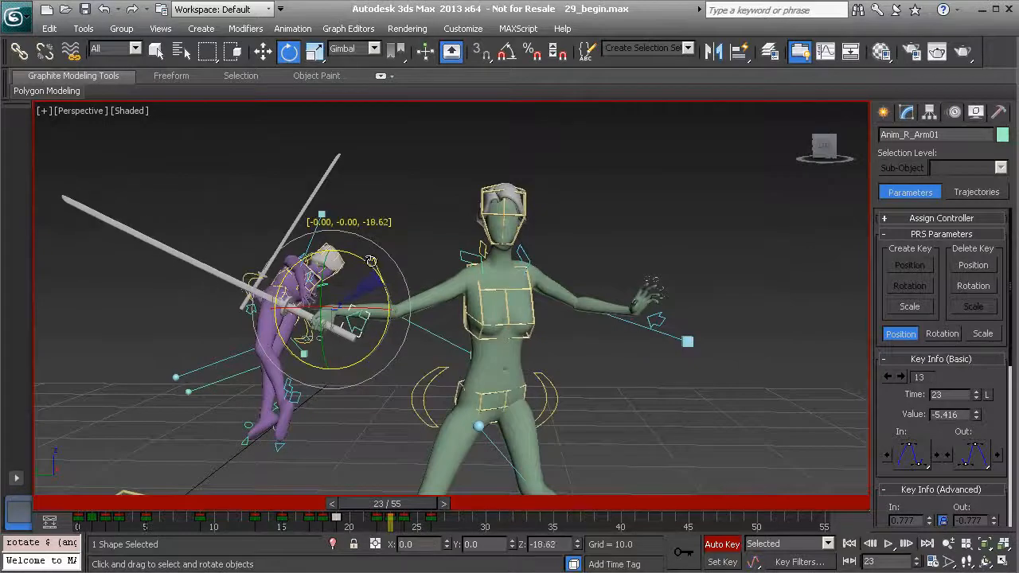
# Step: Rotate the green character's right arm control at frame 22 to tilt the sword tip up, in line with frame 23
pyautogui.moveTo(410, 494)
pyautogui.mouseDown()
pyautogui.moveTo(345, 496)
pyautogui.moveTo(431, 506)
pyautogui.moveTo(402, 502)
pyautogui.moveTo(413, 504)
pyautogui.mouseUp()
pyautogui.press('e')
pyautogui.keyDown('alt'); pyautogui.moveTo(405, 486); pyautogui.dragTo(398, 446, button='middle'); pyautogui.keyUp('alt')
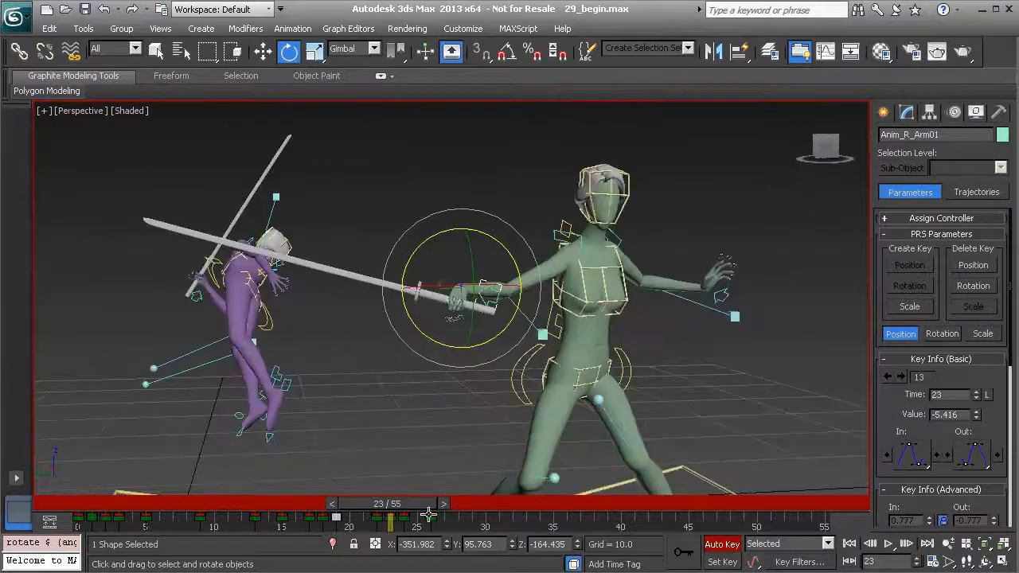
pyautogui.moveTo(397, 500)
pyautogui.mouseDown()
pyautogui.moveTo(350, 503)
pyautogui.moveTo(398, 503)
pyautogui.moveTo(428, 519)
pyautogui.moveTo(371, 516)
pyautogui.moveTo(395, 516)
pyautogui.mouseUp()
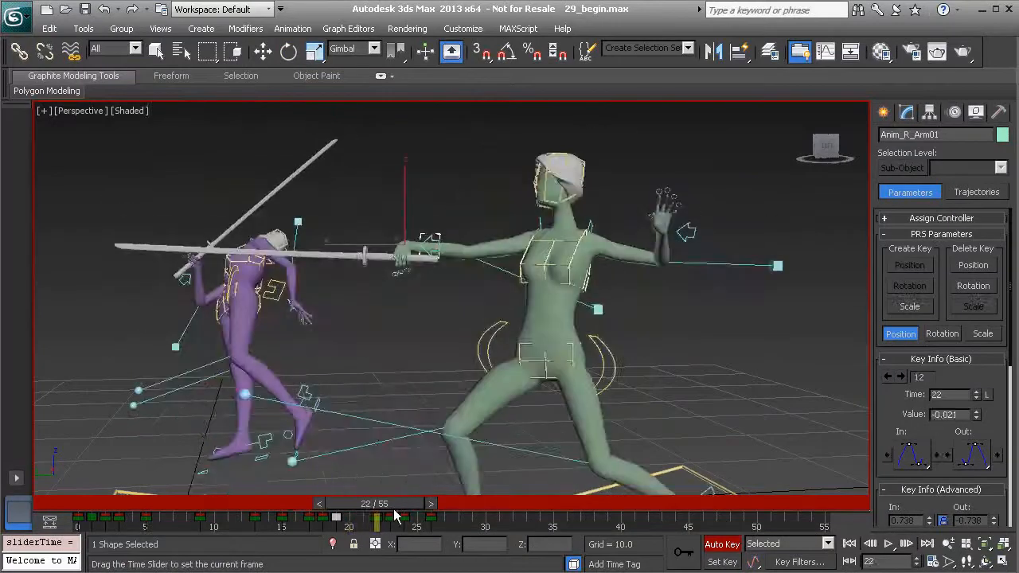
pyautogui.press('e')
pyautogui.keyDown('alt'); pyautogui.moveTo(430, 398); pyautogui.dragTo(460, 251, button='middle'); pyautogui.keyUp('alt')
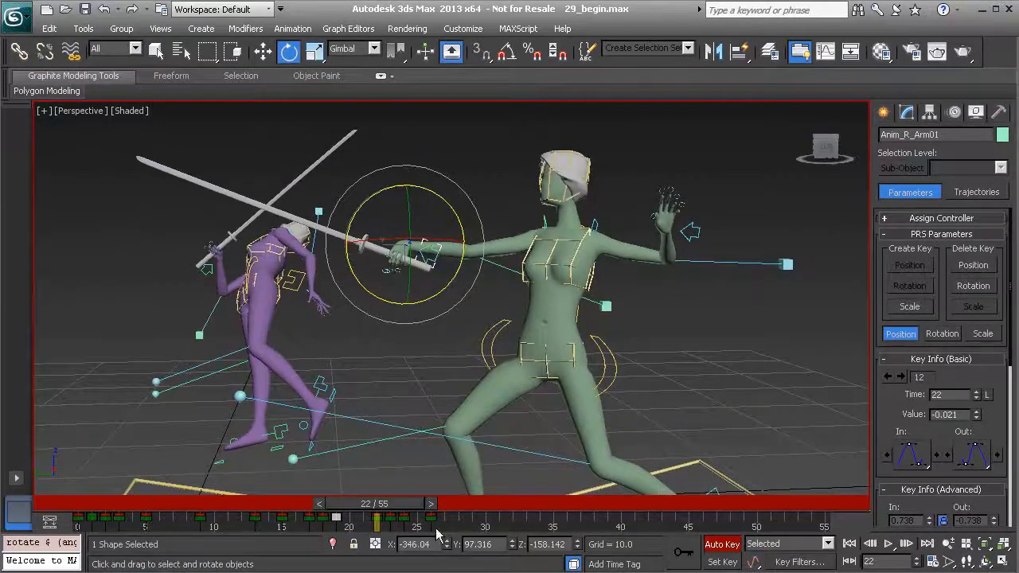
# Step: Move the green character's right arm control at frame 20 slightly toward the purple character to extend the arm
pyautogui.moveTo(402, 510); pyautogui.dragTo(378, 514)
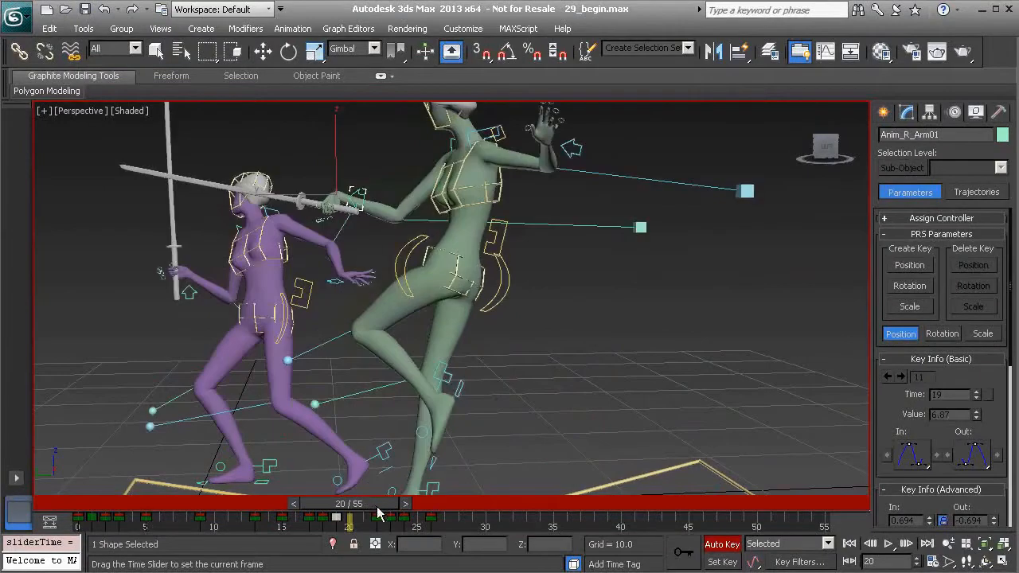
pyautogui.keyDown('alt'); pyautogui.moveTo(389, 453); pyautogui.dragTo(409, 361, button='middle'); pyautogui.keyUp('alt')
pyautogui.keyDown('alt'); pyautogui.moveTo(427, 322); pyautogui.dragTo(412, 329, button='middle'); pyautogui.keyUp('alt')
pyautogui.press('w')
pyautogui.moveTo(395, 290); pyautogui.dragTo(378, 294)
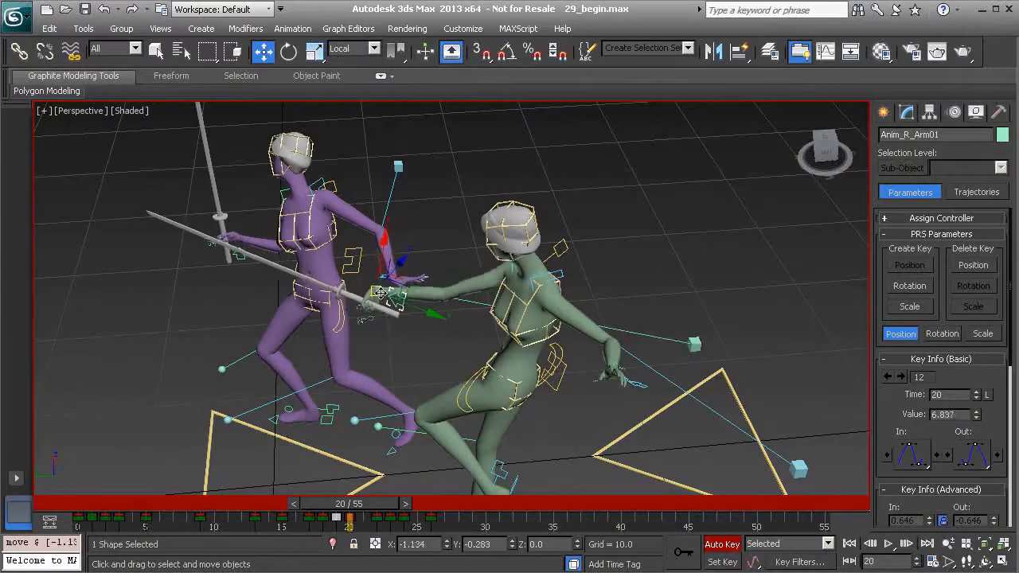
pyautogui.keyDown('alt'); pyautogui.moveTo(378, 293); pyautogui.dragTo(459, 333, button='middle'); pyautogui.keyUp('alt')
# Step: Shift the green character's right arm control slightly at frame 21 to smooth the path of the sword swing
pyautogui.moveTo(367, 511); pyautogui.dragTo(381, 515)
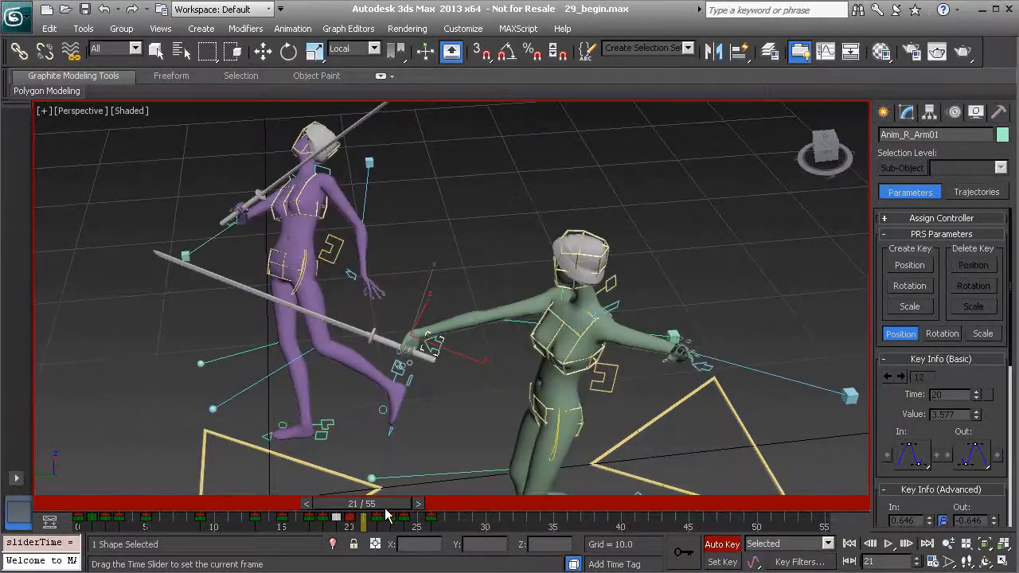
pyautogui.keyDown('alt'); pyautogui.moveTo(445, 388); pyautogui.dragTo(427, 343, button='middle'); pyautogui.keyUp('alt')
pyautogui.moveTo(410, 342); pyautogui.dragTo(417, 342)
pyautogui.keyDown('alt'); pyautogui.moveTo(417, 342); pyautogui.dragTo(470, 354, button='middle'); pyautogui.keyUp('alt')
# Step: Rotate the green character's right arm control at frame 21 to refine the sword's angle between its neighbouring poses
pyautogui.moveTo(384, 503); pyautogui.dragTo(400, 518)
pyautogui.press('w')
pyautogui.keyDown('alt'); pyautogui.moveTo(446, 430); pyautogui.dragTo(382, 422, button='middle'); pyautogui.keyUp('alt')
pyautogui.moveTo(398, 499); pyautogui.dragTo(363, 503)
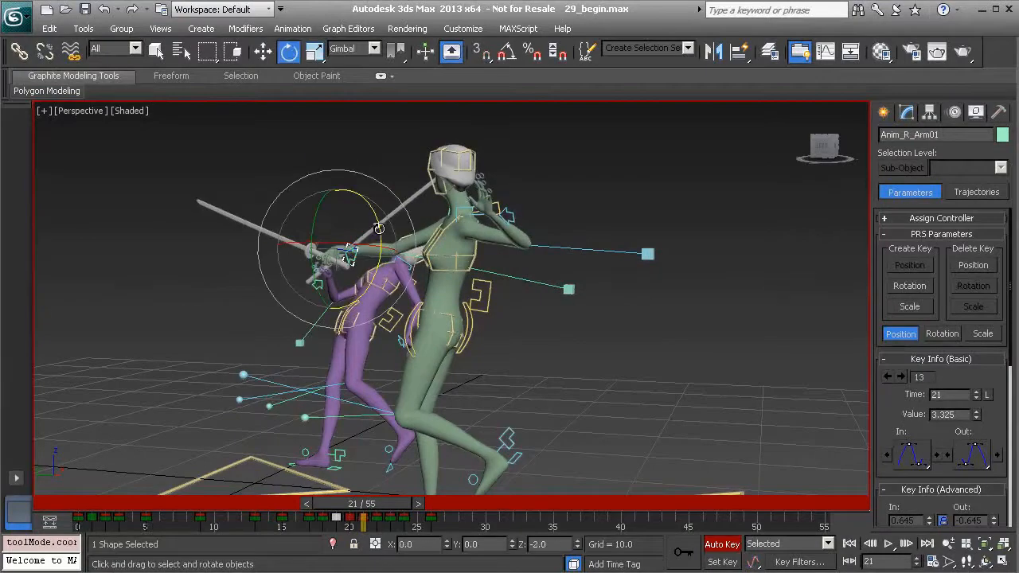
pyautogui.moveTo(374, 508); pyautogui.dragTo(404, 509)
# Step: Rotate the green character's center-of-gravity control at frame 22 to about 5.5 degrees on X to tilt the hips
pyautogui.press('e')
pyautogui.keyDown('alt'); pyautogui.moveTo(411, 398); pyautogui.dragTo(540, 404, button='middle'); pyautogui.keyUp('alt')
pyautogui.scroll(-2, 354, 343)
pyautogui.moveTo(329, 421); pyautogui.dragTo(422, 406, button='middle')
pyautogui.moveTo(387, 504)
pyautogui.mouseDown()
pyautogui.moveTo(348, 507)
pyautogui.moveTo(398, 501)
pyautogui.moveTo(376, 502)
pyautogui.moveTo(386, 501)
pyautogui.mouseUp()
pyautogui.press('e')
pyautogui.keyDown('alt'); pyautogui.moveTo(371, 435); pyautogui.dragTo(381, 360, button='middle'); pyautogui.keyUp('alt')
pyautogui.click(412, 343)
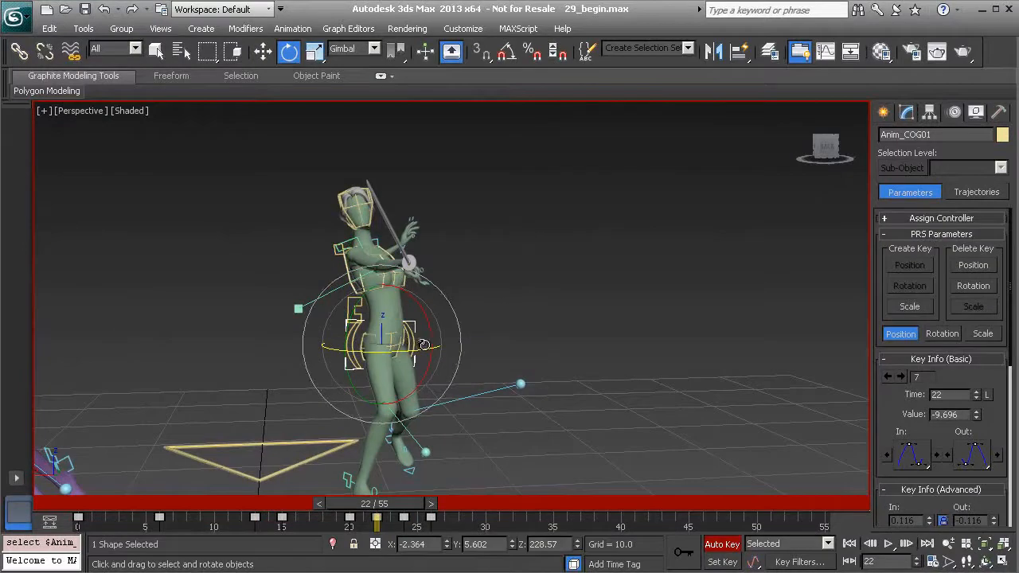
pyautogui.moveTo(428, 327); pyautogui.dragTo(430, 335)
pyautogui.keyDown('alt'); pyautogui.moveTo(430, 336); pyautogui.dragTo(276, 334, button='middle'); pyautogui.keyUp('alt')
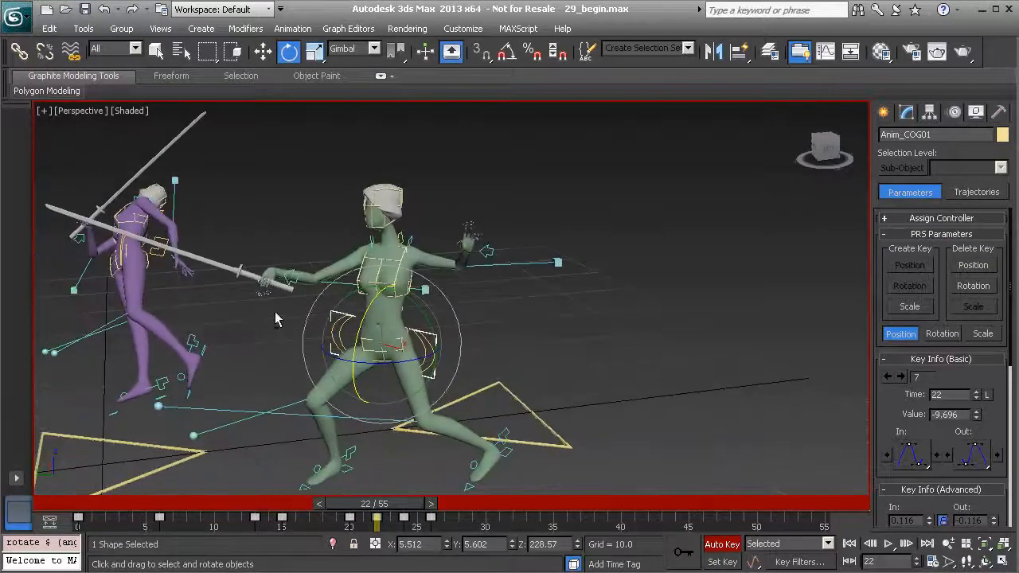
# Step: Move the green character's right arm control slightly outward at frame 22 to readjust the reach of the slash
pyautogui.keyDown('alt'); pyautogui.moveTo(351, 294); pyautogui.dragTo(307, 294, button='middle'); pyautogui.keyUp('alt')
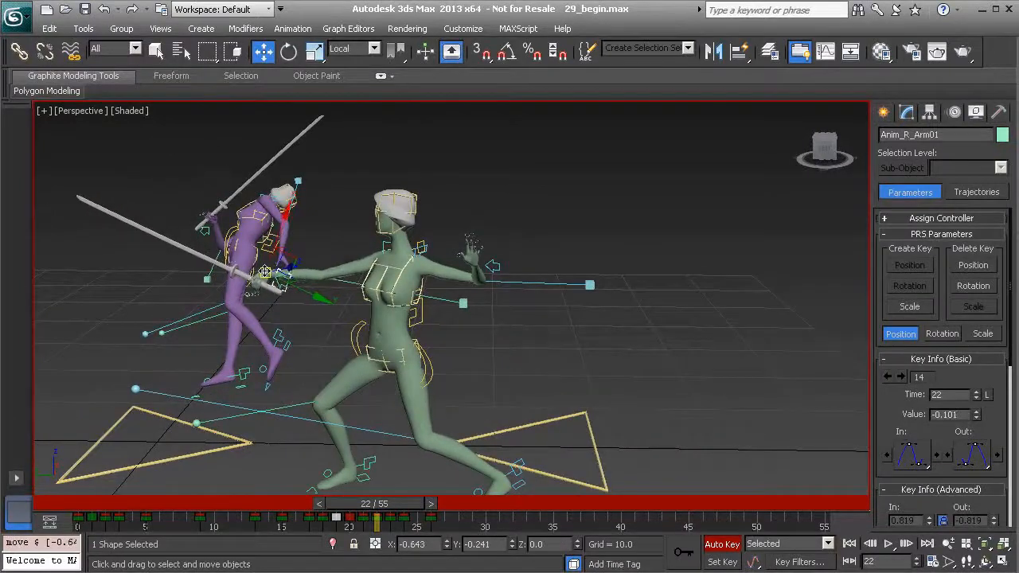
pyautogui.keyDown('alt'); pyautogui.moveTo(277, 291); pyautogui.dragTo(366, 318, button='middle'); pyautogui.keyUp('alt')
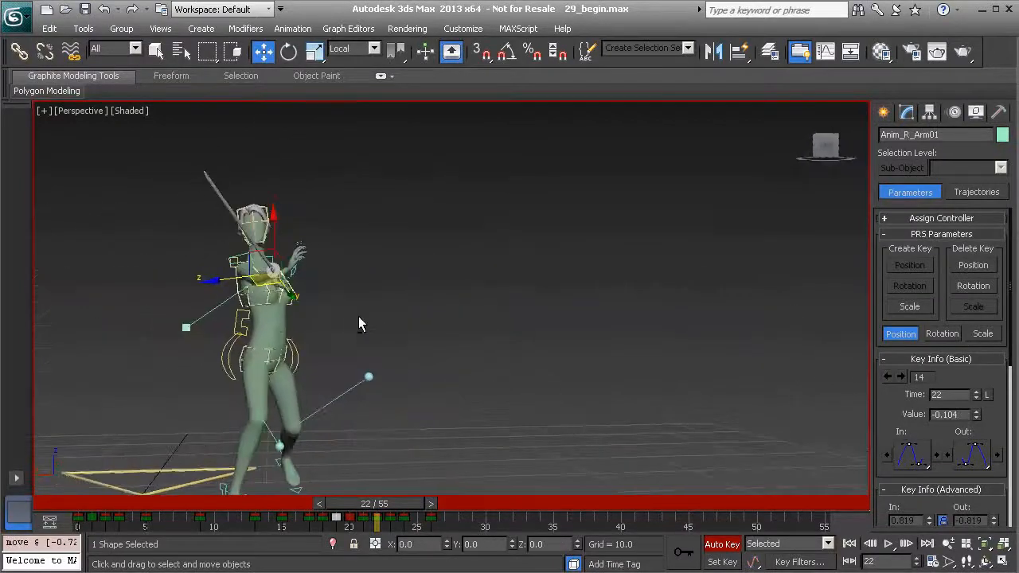
pyautogui.keyDown('alt'); pyautogui.moveTo(276, 327); pyautogui.dragTo(300, 330, button='middle'); pyautogui.keyUp('alt')
# Step: Scrub back through the slash, then play the whole animation and examine the fight from several angles
pyautogui.moveTo(388, 501); pyautogui.dragTo(307, 502)
pyautogui.press('w')
pyautogui.keyDown('alt'); pyautogui.moveTo(319, 484); pyautogui.dragTo(410, 340, button='middle'); pyautogui.keyUp('alt')
pyautogui.moveTo(338, 505); pyautogui.dragTo(264, 506)
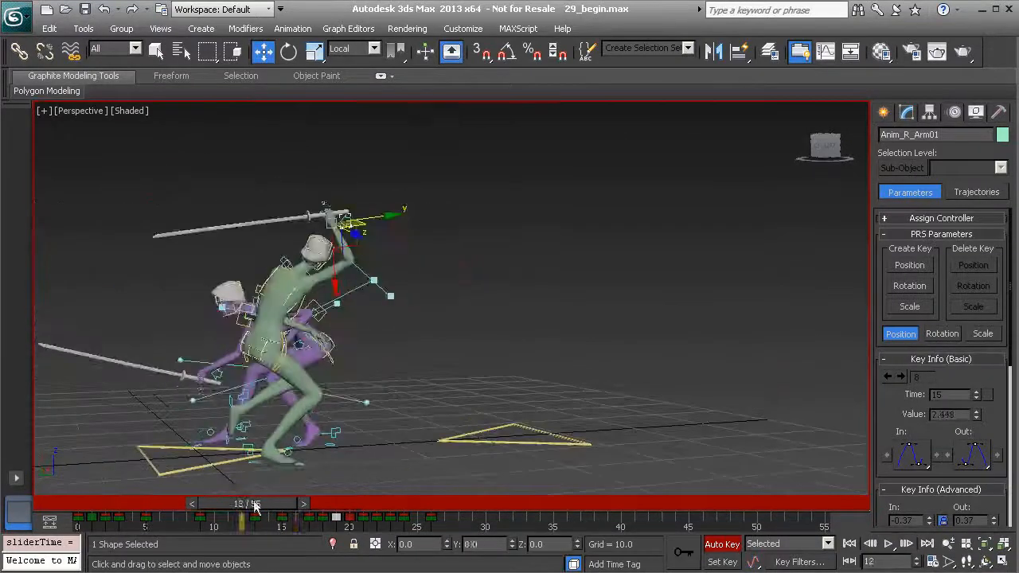
pyautogui.click(888, 544)
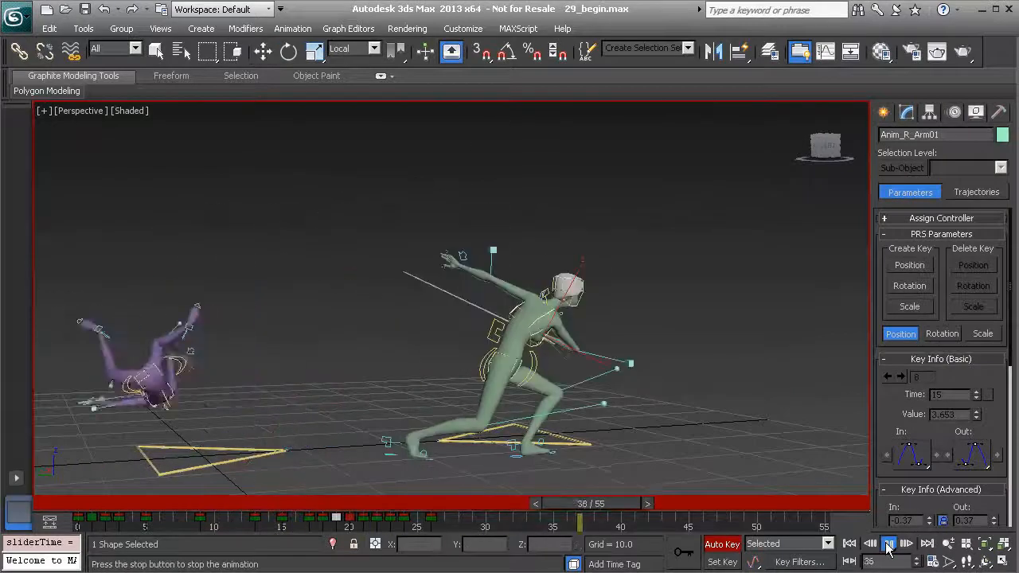
pyautogui.keyDown('alt'); pyautogui.moveTo(669, 364); pyautogui.dragTo(387, 394, button='middle'); pyautogui.keyUp('alt')
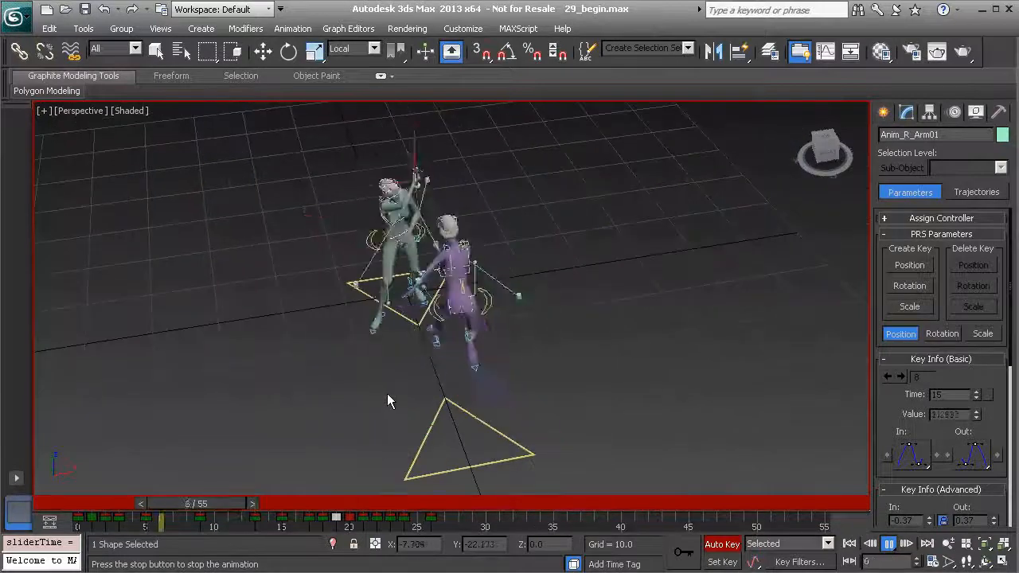
pyautogui.click(890, 544)
# Step: Move the green character's right arm control at frame 23 from an overhead view to correct the arc of the sword swing
pyautogui.moveTo(481, 505); pyautogui.dragTo(357, 479)
pyautogui.press('w')
pyautogui.keyDown('alt'); pyautogui.moveTo(390, 383); pyautogui.dragTo(415, 392, button='middle'); pyautogui.keyUp('alt')
pyautogui.moveTo(357, 505); pyautogui.dragTo(410, 516)
pyautogui.scroll(3, 342, 327)
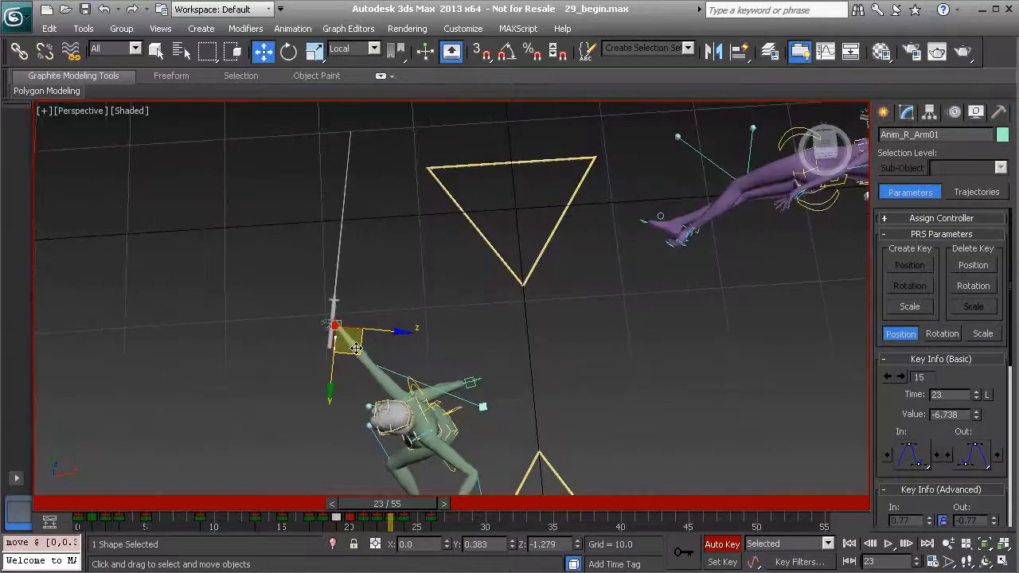
pyautogui.scroll(-4, 397, 390)
# Step: Go to frame 25, clear the selection and examine the green character's landing pose from the side
pyautogui.moveTo(388, 503); pyautogui.dragTo(423, 518)
pyautogui.keyDown('alt'); pyautogui.moveTo(406, 473); pyautogui.dragTo(539, 332, button='middle'); pyautogui.keyUp('alt')
pyautogui.click(462, 437)
pyautogui.moveTo(462, 437); pyautogui.dragTo(449, 368, button='middle')
pyautogui.scroll(3, 426, 408)
pyautogui.moveTo(428, 442); pyautogui.dragTo(476, 404, button='middle')
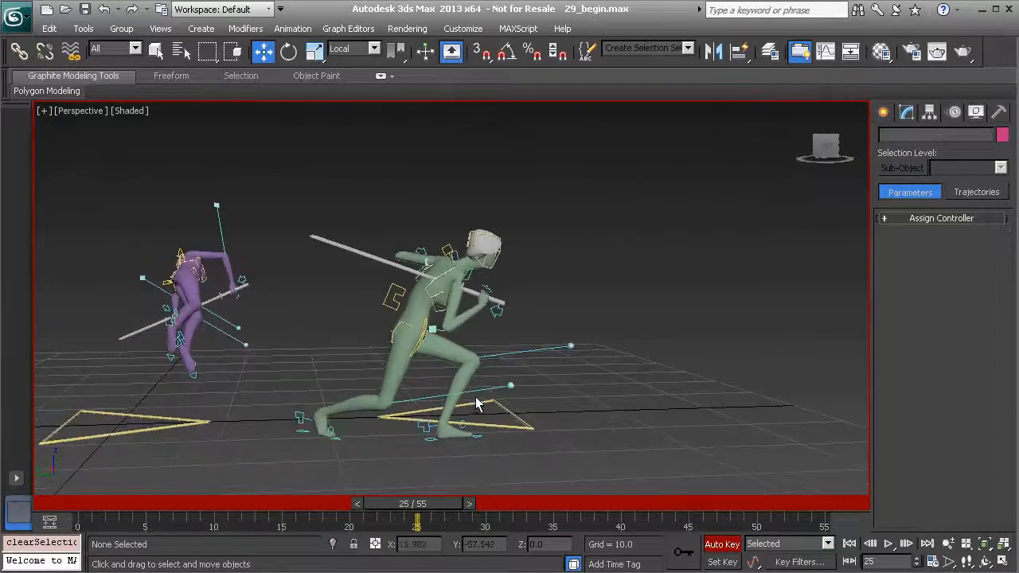